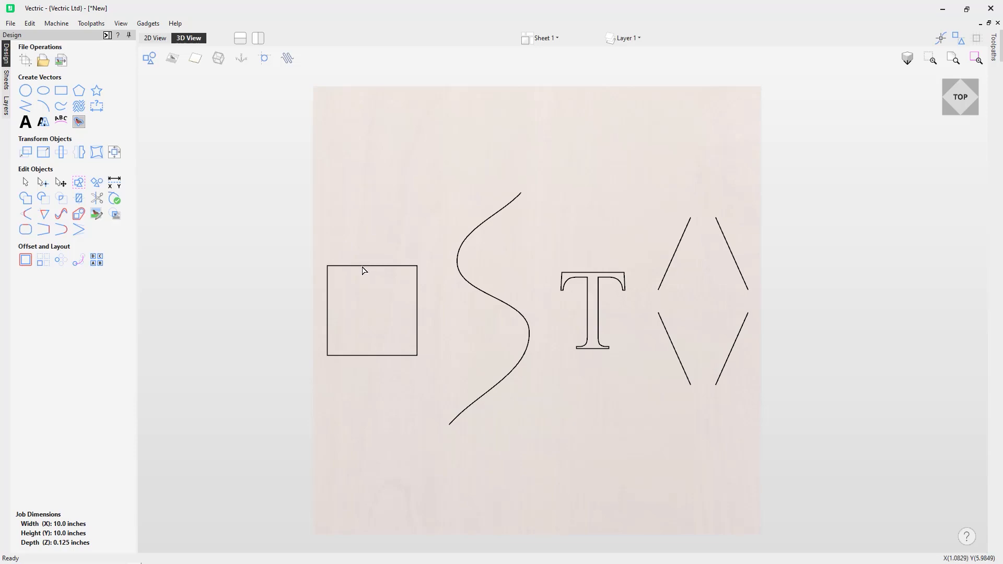
Node-edit the square and raise both of its upper corner points vertically by 1 inch.
{"action": "left_click", "coordinate": [363, 267]}
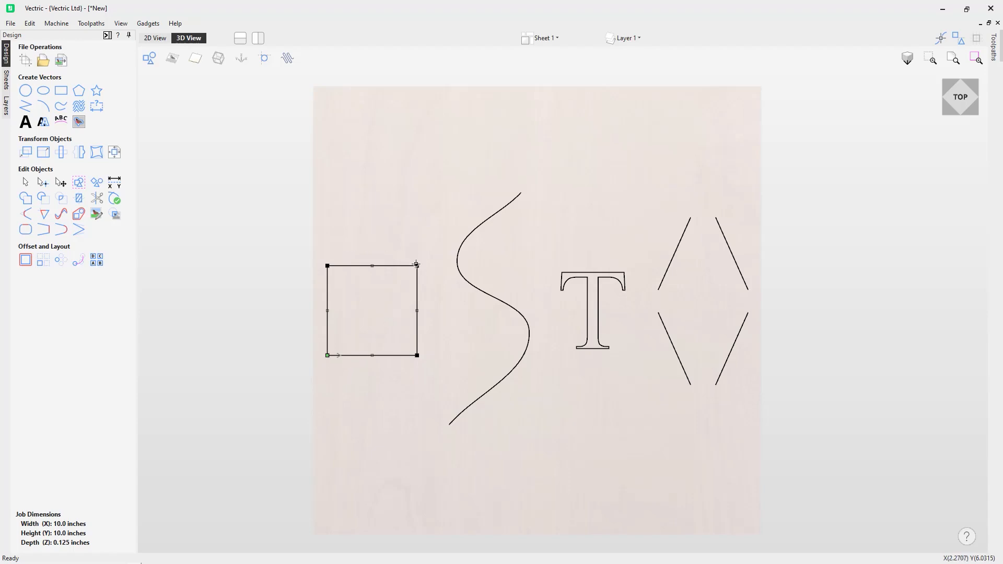
{"action": "left_click_drag", "start_coordinate": [418, 266], "coordinate": [418, 218]}
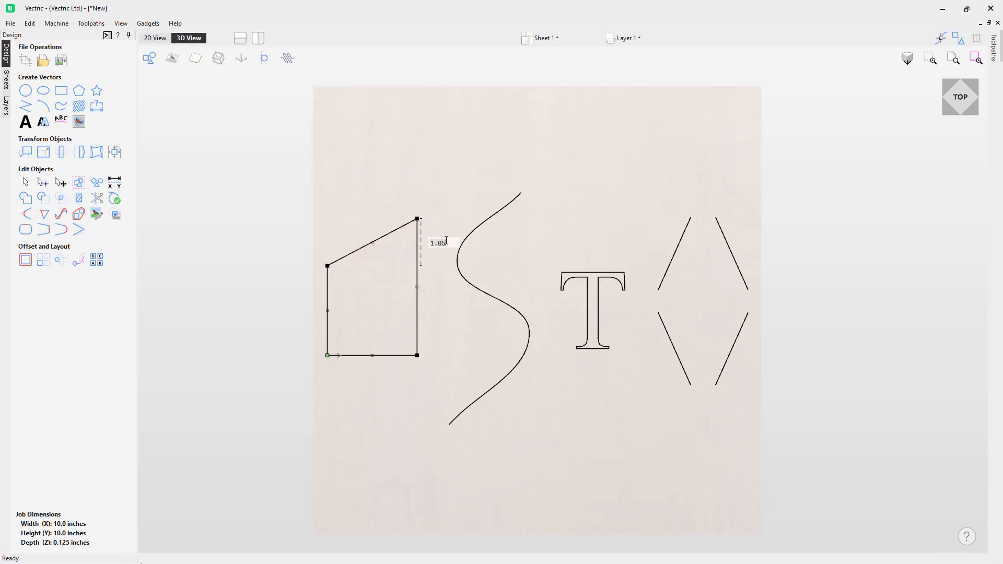
{"action": "type", "text": "1"}
{"action": "key", "text": "Return"}
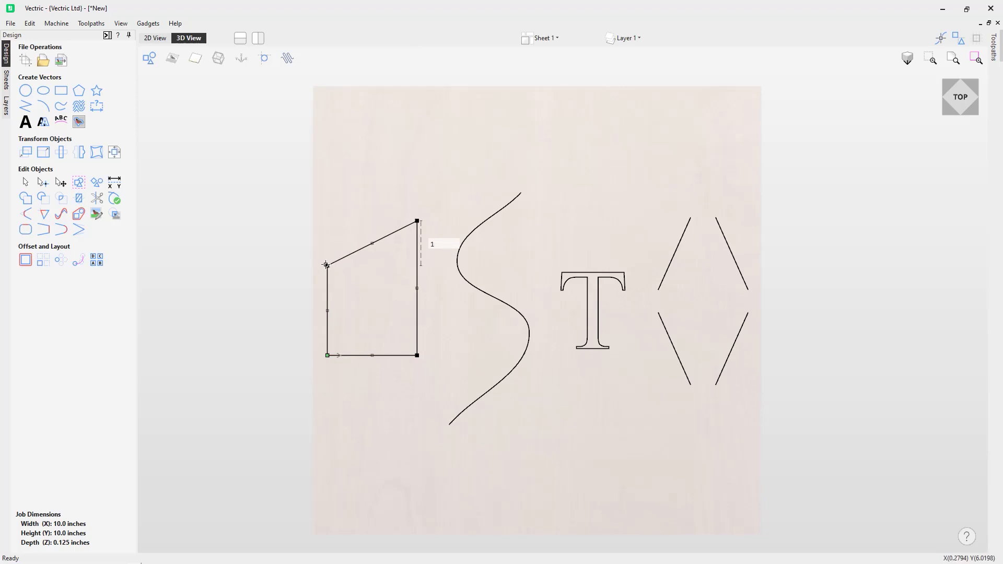
{"action": "left_click_drag", "start_coordinate": [327, 266], "coordinate": [327, 221]}
{"action": "type", "text": "1"}
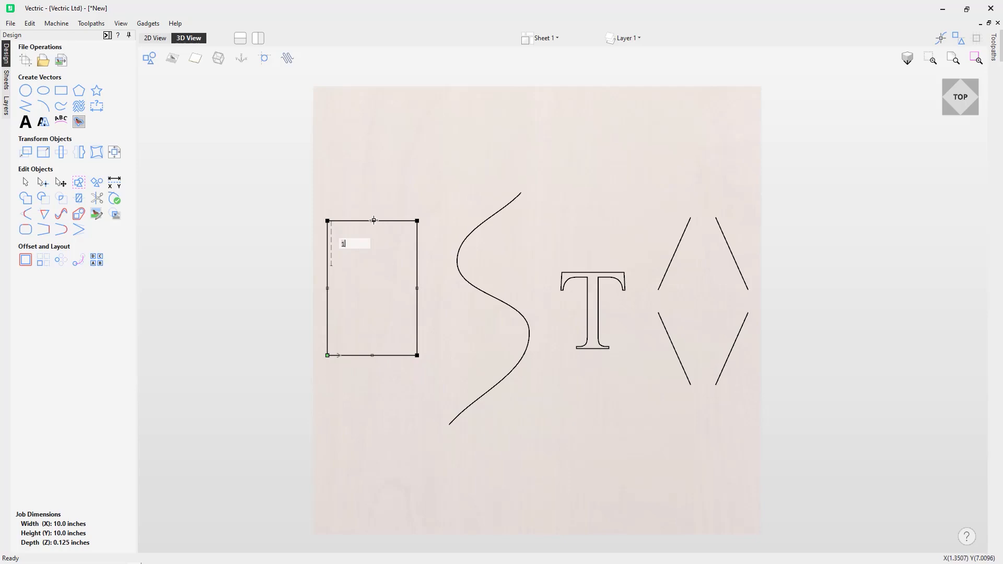
Pull the midpoint of the rectangle's upper edge up 1 inch into a peak, and delete that point.
{"action": "left_click_drag", "start_coordinate": [373, 220], "coordinate": [372, 176]}
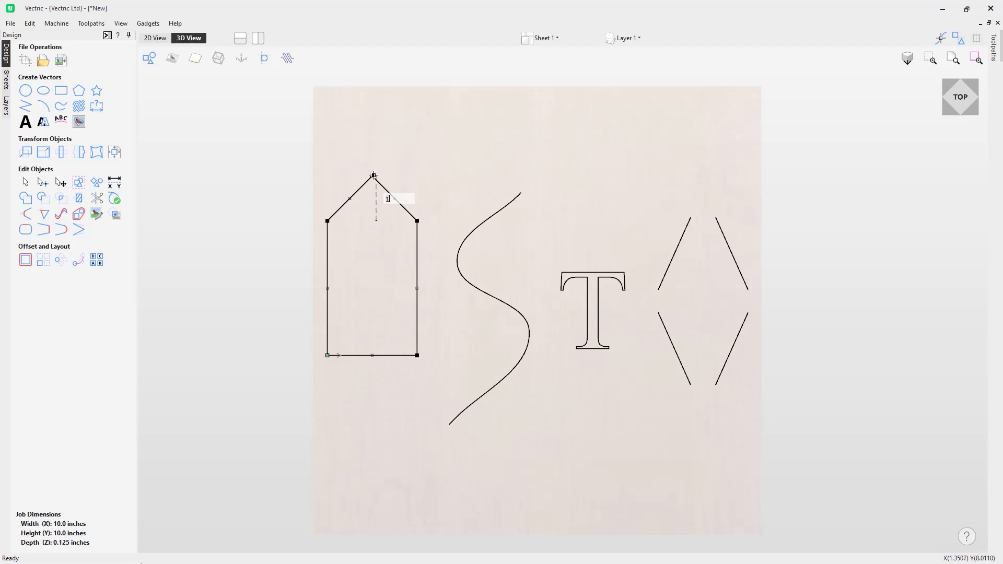
{"action": "right_click", "coordinate": [373, 176]}
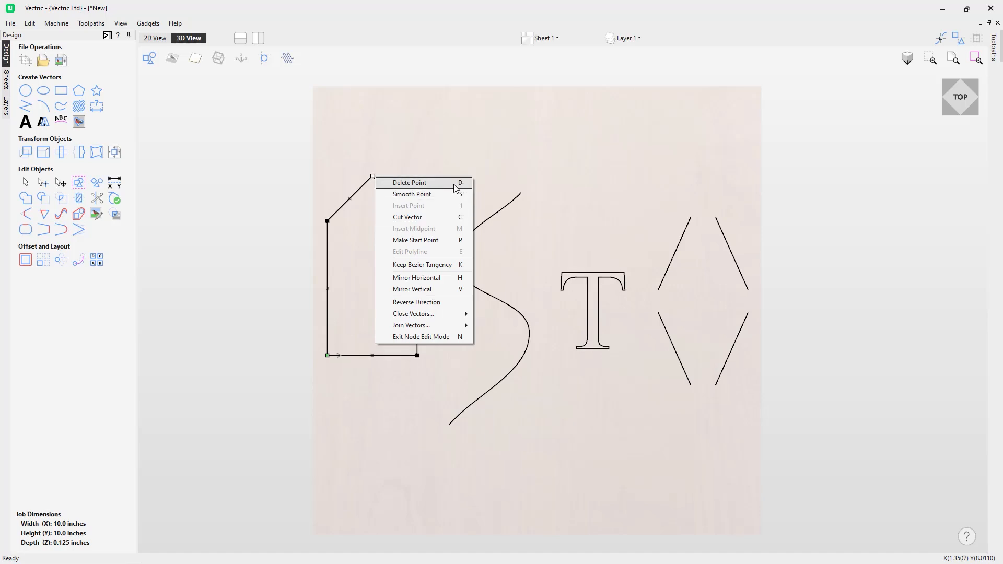
{"action": "left_click", "coordinate": [397, 184]}
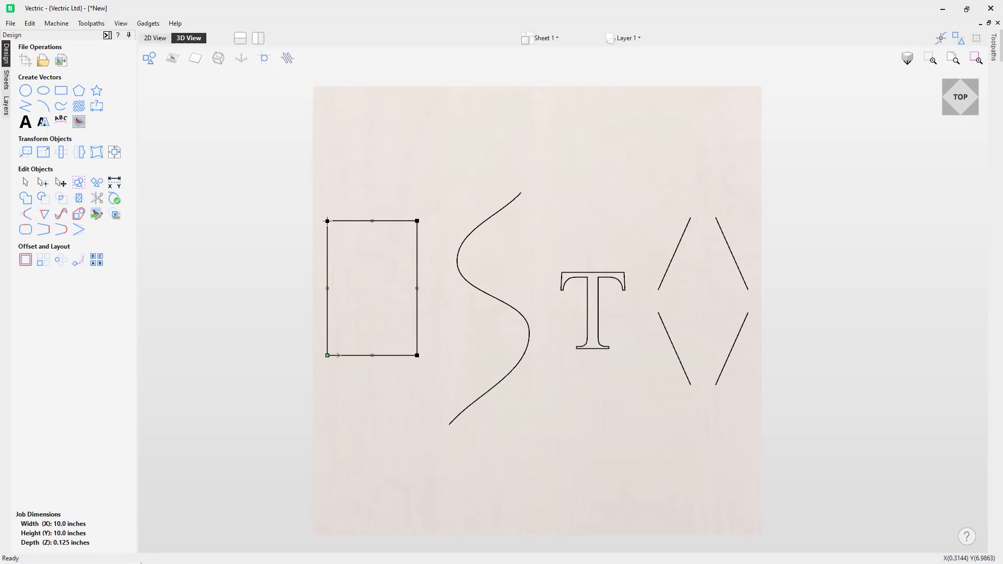
Make the rectangle's upper-left corner a smooth point and adjust its two Bezier handles.
{"action": "right_click", "coordinate": [327, 221]}
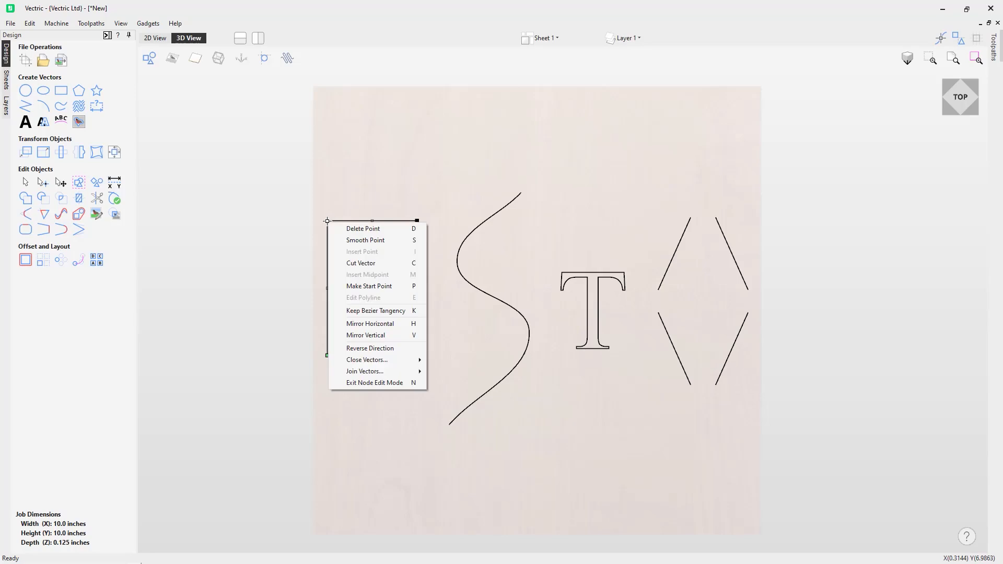
{"action": "left_click", "coordinate": [380, 242]}
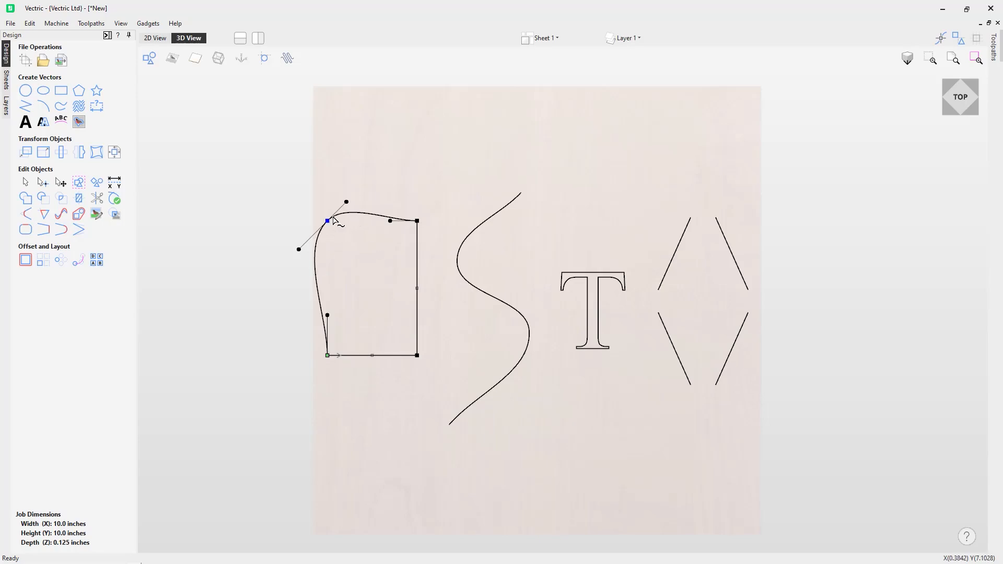
{"action": "mouse_move", "coordinate": [347, 200]}
{"action": "left_mouse_down"}
{"action": "mouse_move", "coordinate": [329, 188]}
{"action": "mouse_move", "coordinate": [347, 202]}
{"action": "left_mouse_up"}
{"action": "mouse_move", "coordinate": [300, 248]}
{"action": "left_mouse_down"}
{"action": "mouse_move", "coordinate": [292, 231]}
{"action": "mouse_move", "coordinate": [304, 233]}
{"action": "mouse_move", "coordinate": [295, 239]}
{"action": "left_mouse_up"}
Turn off smoothing on the upper-left corner point and align its handles with the edges to straighten both sides.
{"action": "right_click", "coordinate": [328, 222]}
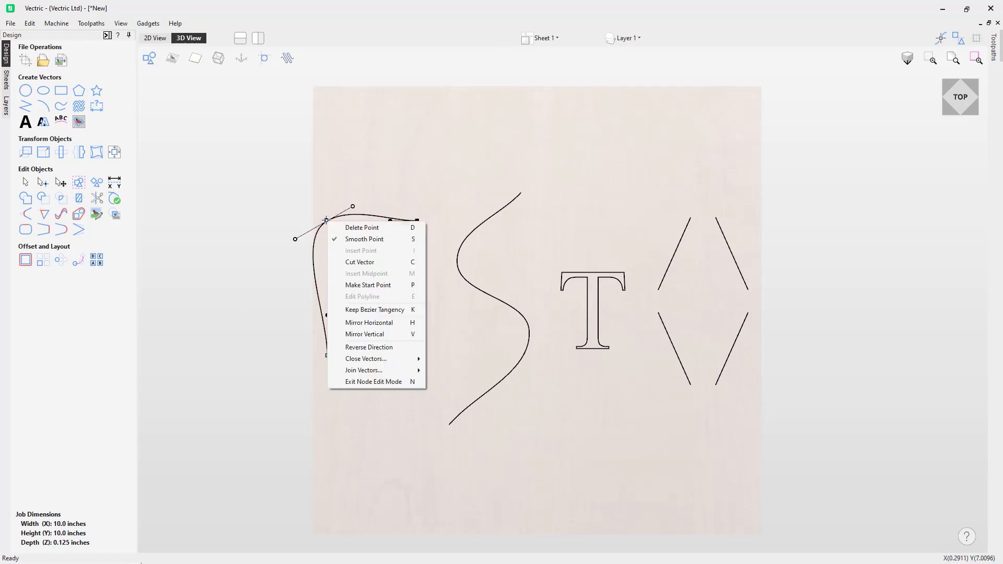
{"action": "left_click", "coordinate": [356, 239]}
{"action": "mouse_move", "coordinate": [354, 207]}
{"action": "left_mouse_down"}
{"action": "mouse_move", "coordinate": [348, 197]}
{"action": "mouse_move", "coordinate": [355, 221]}
{"action": "left_mouse_up"}
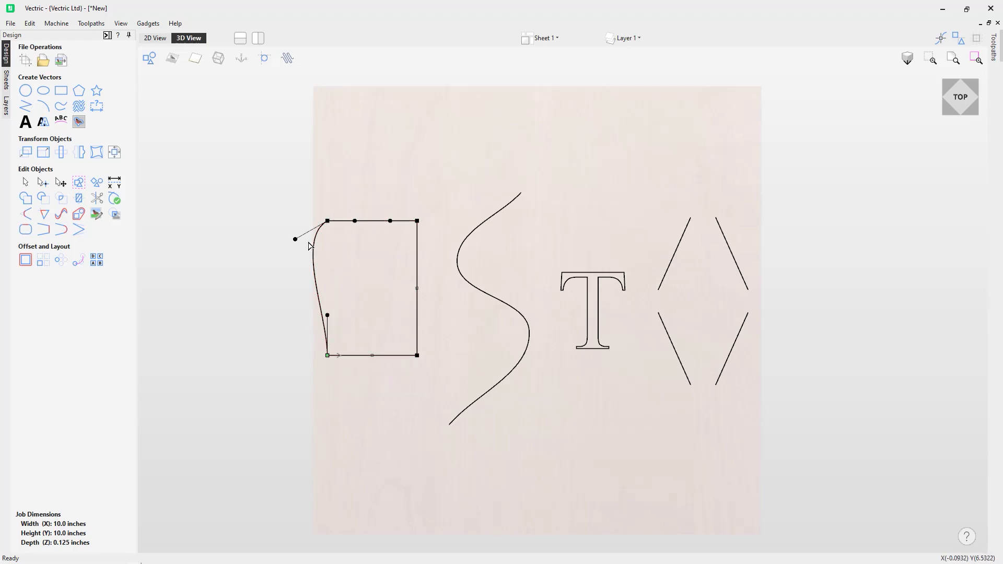
{"action": "left_click_drag", "start_coordinate": [296, 239], "coordinate": [325, 245]}
{"action": "left_click", "coordinate": [370, 190]}
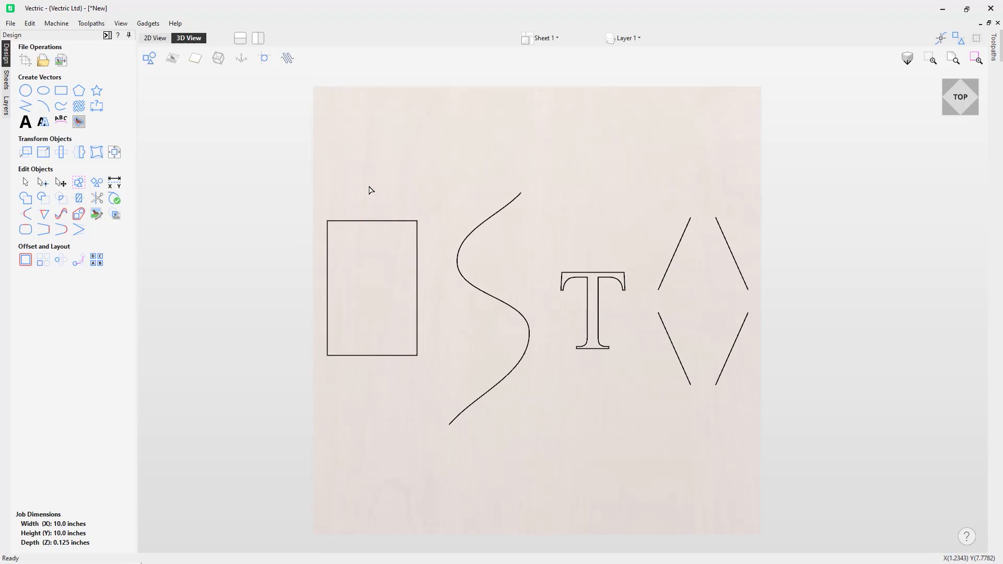
Cut the rectangle's vector at its upper-left and upper-right corner points.
{"action": "left_click", "coordinate": [372, 222]}
{"action": "right_click", "coordinate": [327, 221]}
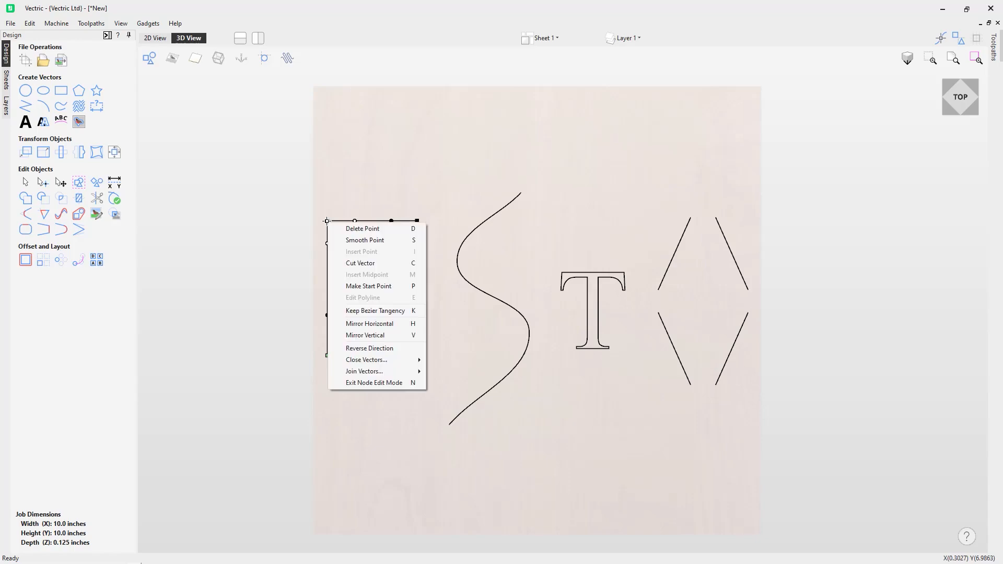
{"action": "left_click", "coordinate": [360, 264]}
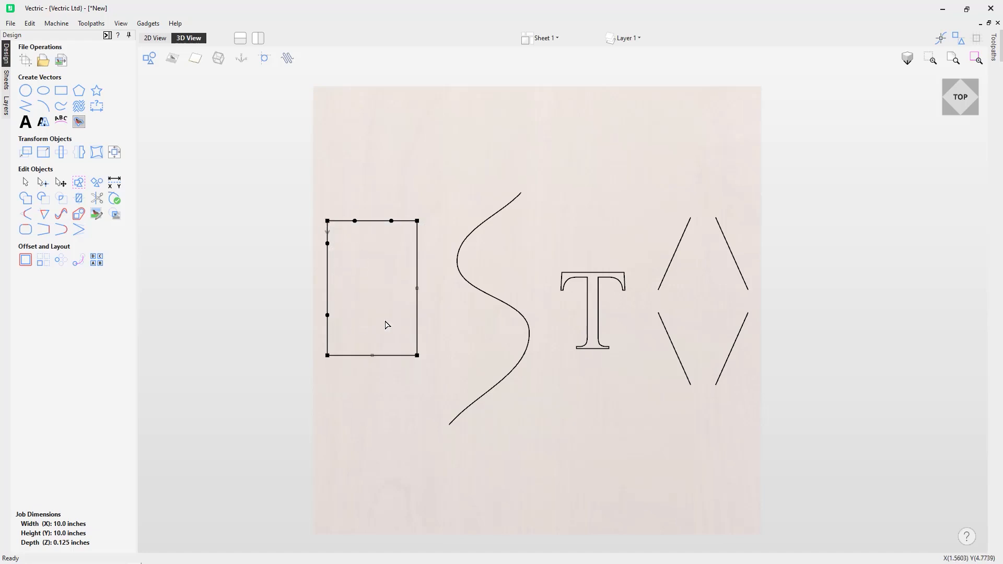
{"action": "right_click", "coordinate": [418, 221]}
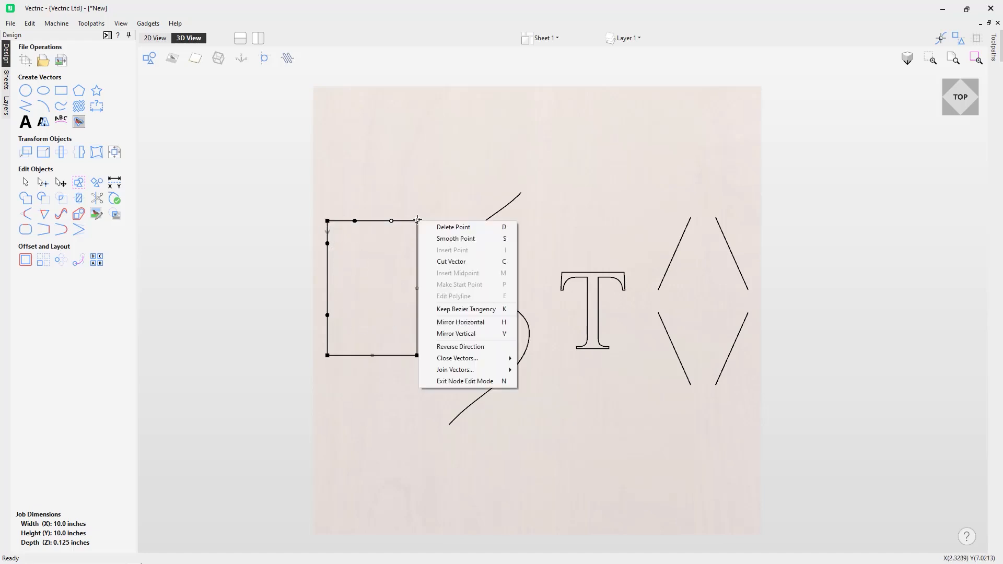
{"action": "left_click", "coordinate": [438, 262]}
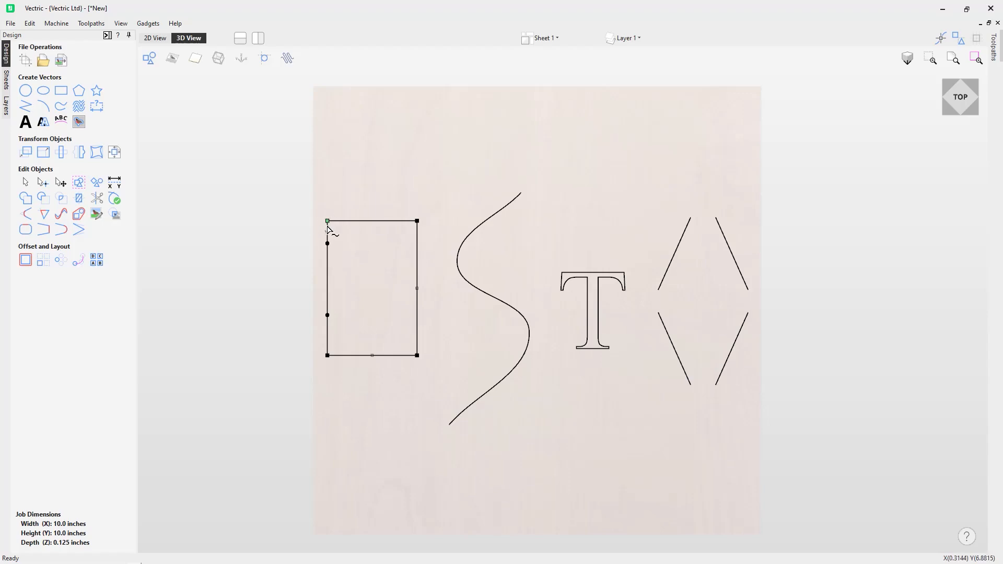
Move the U-shaped vector's left end up 0.4 and about 0.17 inches outward, and its right end about 0.64 up and 0.12 outward.
{"action": "left_click_drag", "start_coordinate": [328, 220], "coordinate": [327, 203]}
{"action": "type", "text": "0.4"}
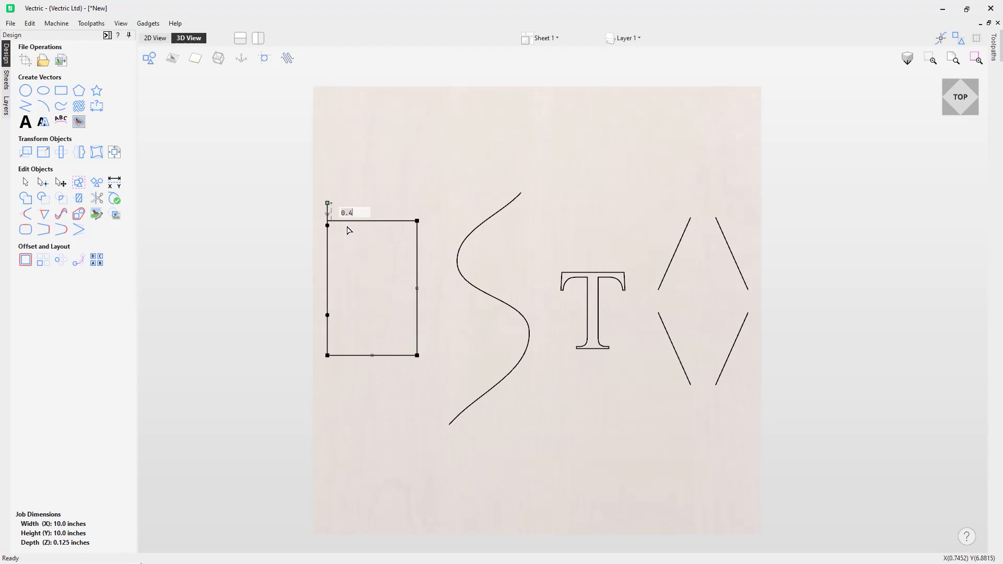
{"action": "left_click_drag", "start_coordinate": [418, 222], "coordinate": [422, 192]}
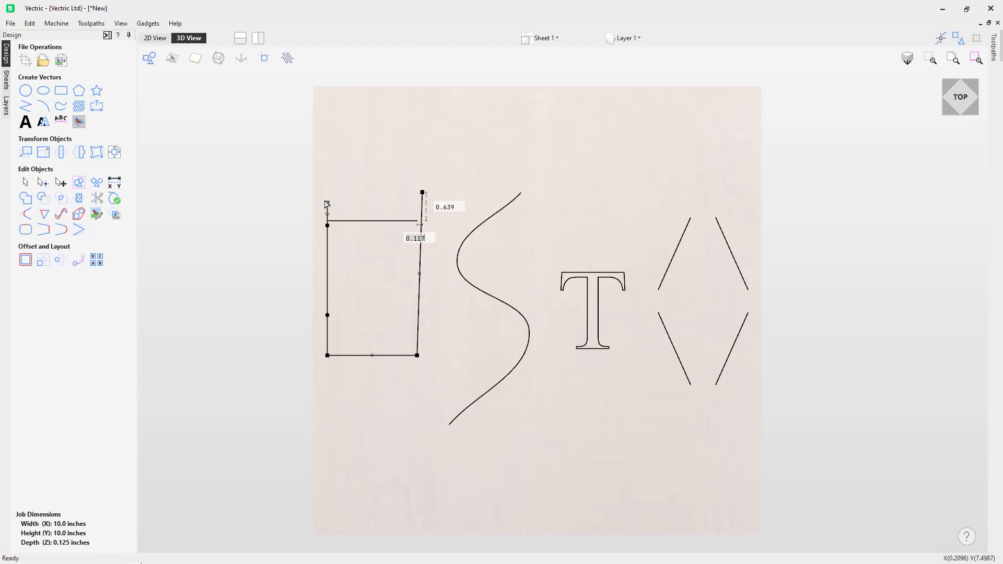
{"action": "left_click_drag", "start_coordinate": [327, 200], "coordinate": [320, 198]}
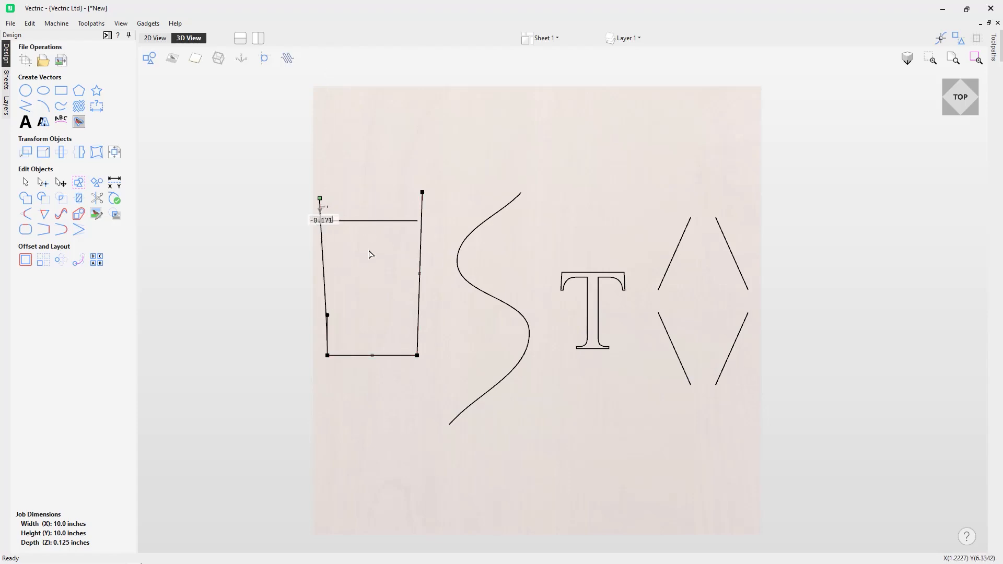
Move both end points of the separated upper line up 0.9 inches.
{"action": "left_click", "coordinate": [346, 222]}
{"action": "left_click_drag", "start_coordinate": [328, 221], "coordinate": [328, 180]}
{"action": "left_click_drag", "start_coordinate": [417, 221], "coordinate": [417, 180]}
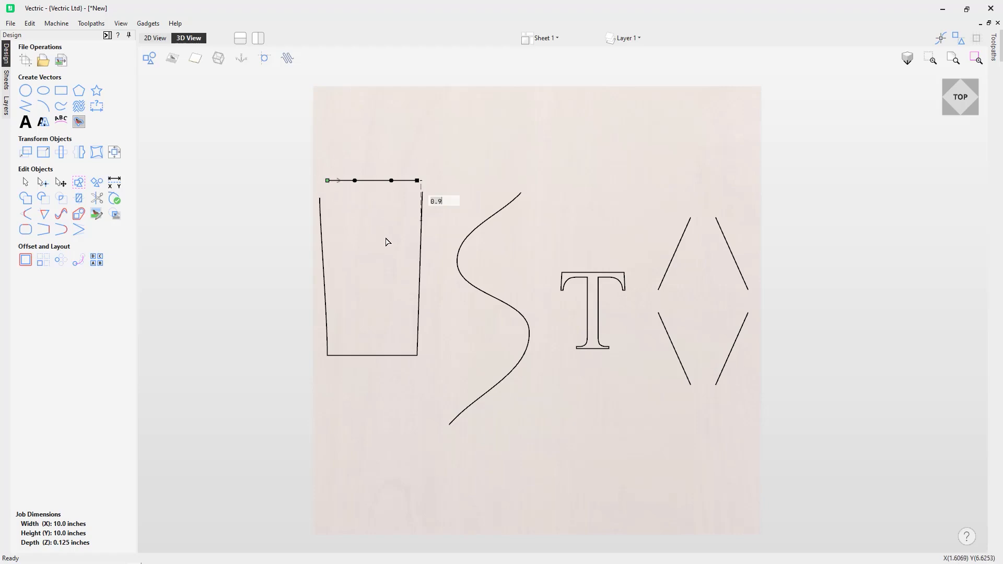
{"action": "key", "text": "Return"}
{"action": "left_click", "coordinate": [385, 239]}
Set the coordinates of the U-shaped vector's upper-right end point to X 2.5 and Y 8.
{"action": "left_click", "coordinate": [422, 230]}
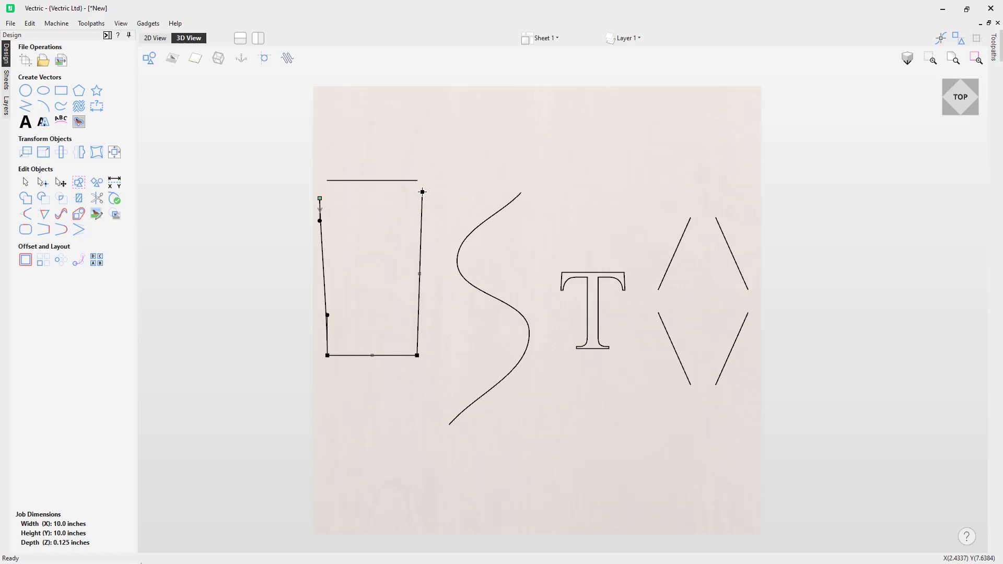
{"action": "left_click", "coordinate": [422, 192]}
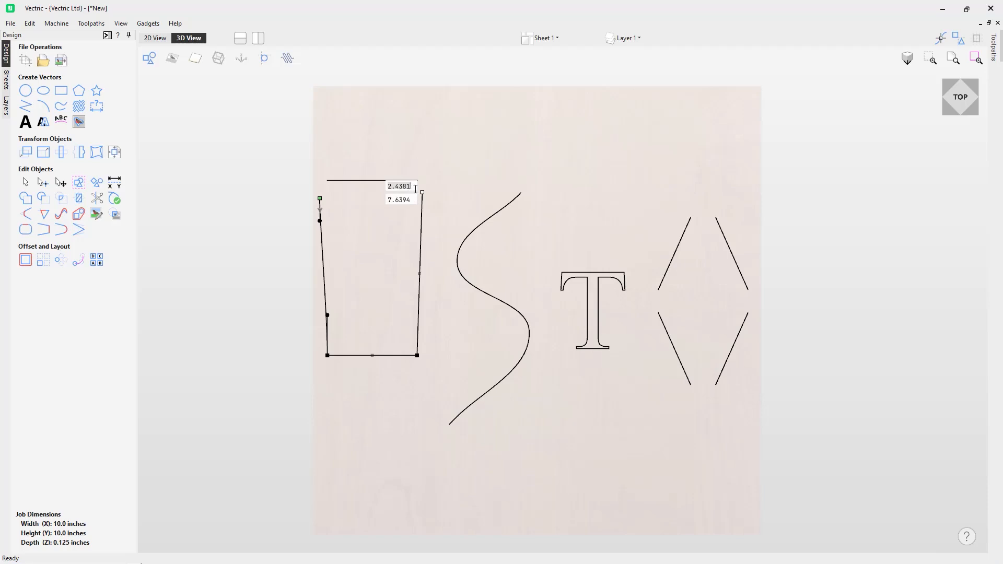
{"action": "type", "text": "2.5"}
{"action": "key", "text": "Return"}
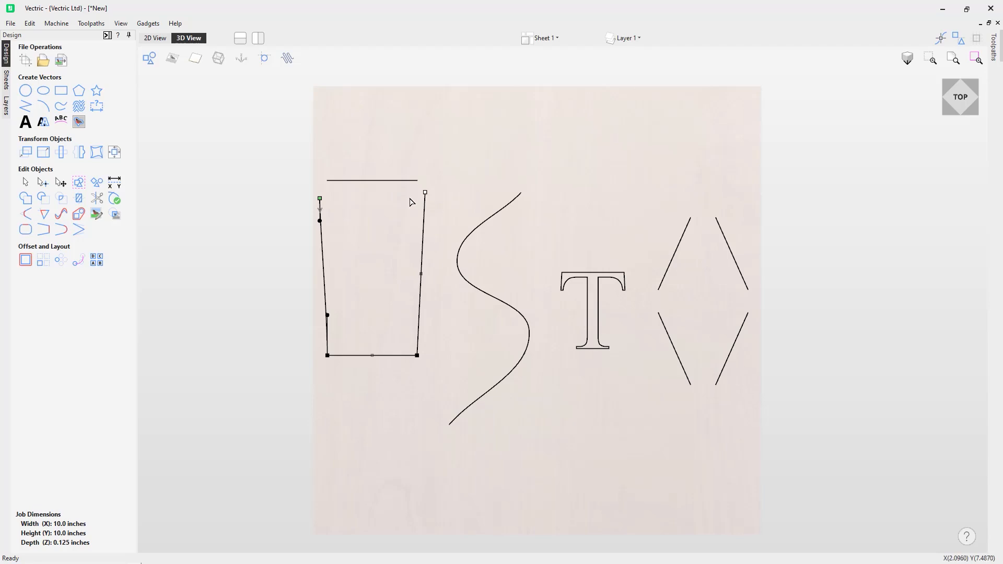
{"action": "left_click", "coordinate": [424, 192]}
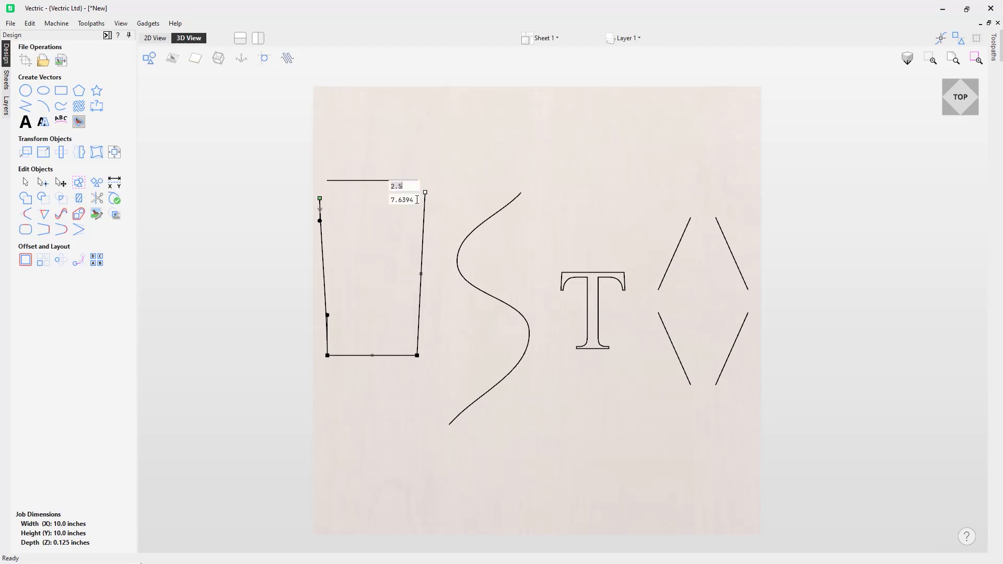
{"action": "left_click_drag", "start_coordinate": [416, 200], "coordinate": [397, 200]}
{"action": "type", "text": "8"}
{"action": "key", "text": "Return"}
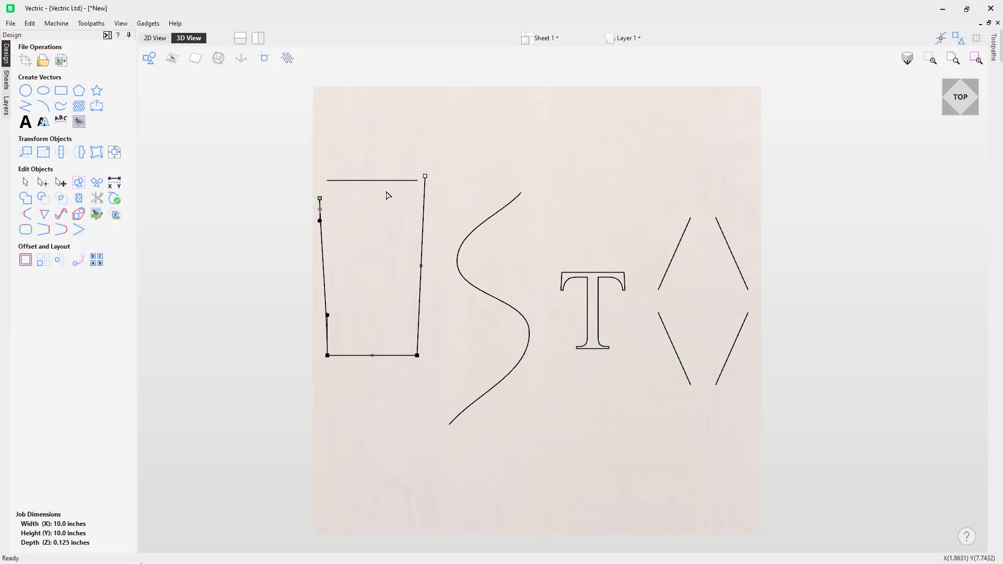
Inspect the coordinates of the U-shaped vector's lower-right corner and upper-left end point.
{"action": "left_click", "coordinate": [417, 354]}
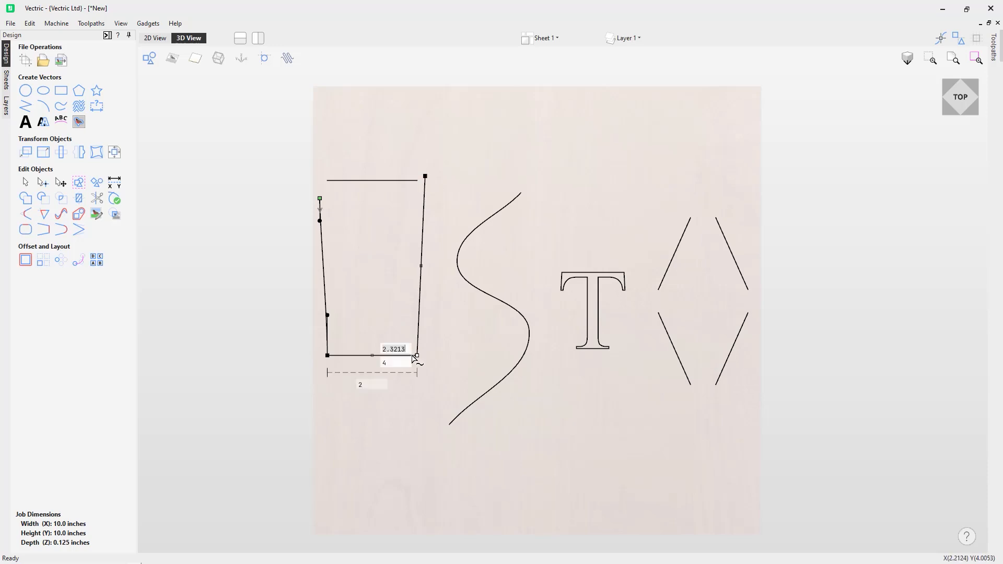
{"action": "left_click", "coordinate": [319, 198]}
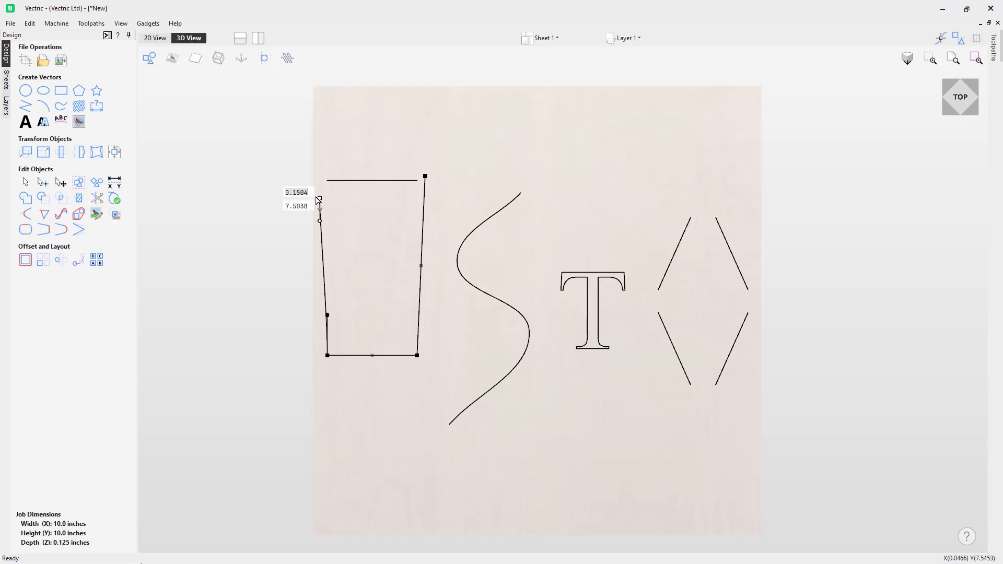
{"action": "left_click", "coordinate": [310, 207]}
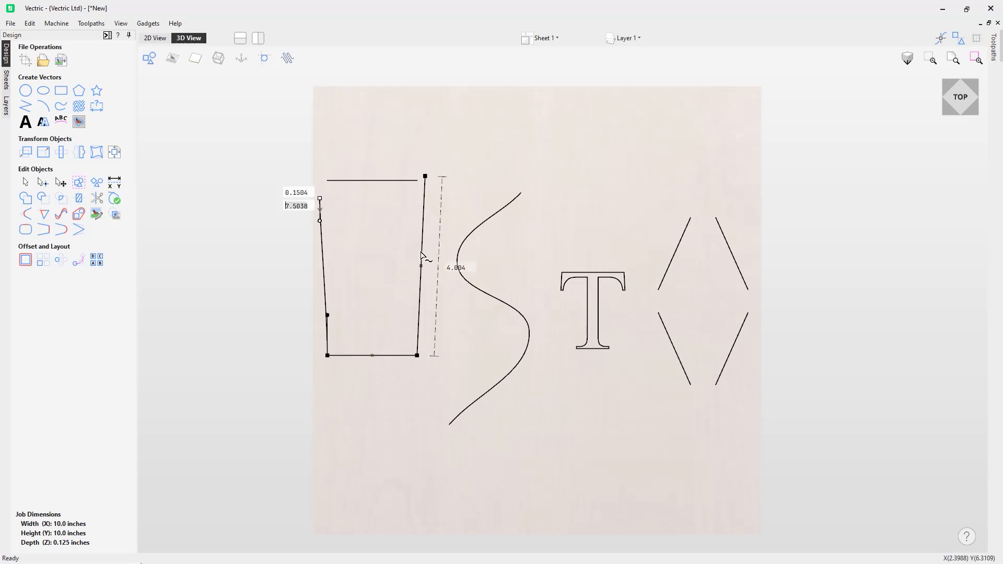
{"action": "key", "text": "Return"}
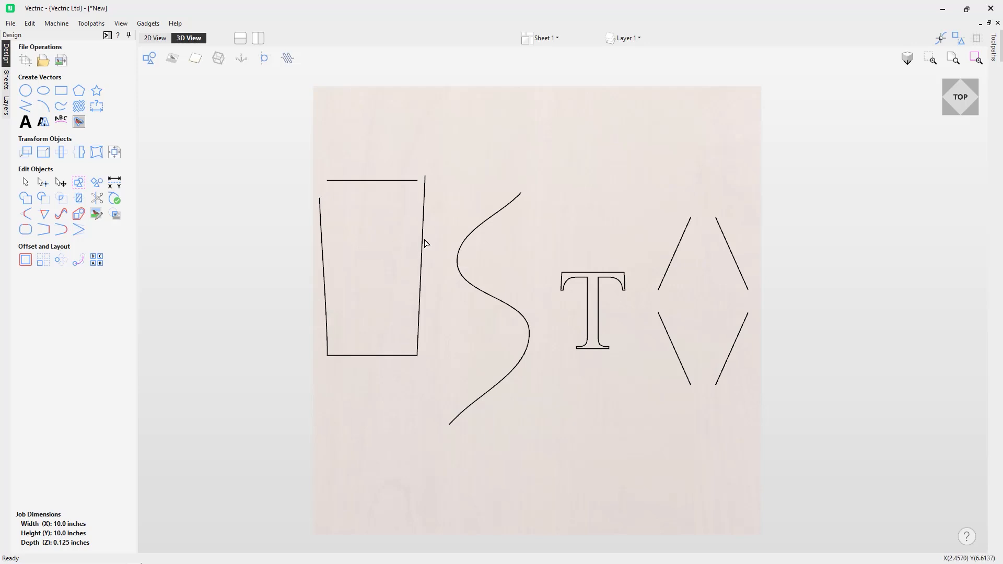
Convert the U-shaped vector's right side to a Bezier span and shape it into an S-curve with its two handles.
{"action": "left_click", "coordinate": [422, 246]}
{"action": "right_click", "coordinate": [422, 247]}
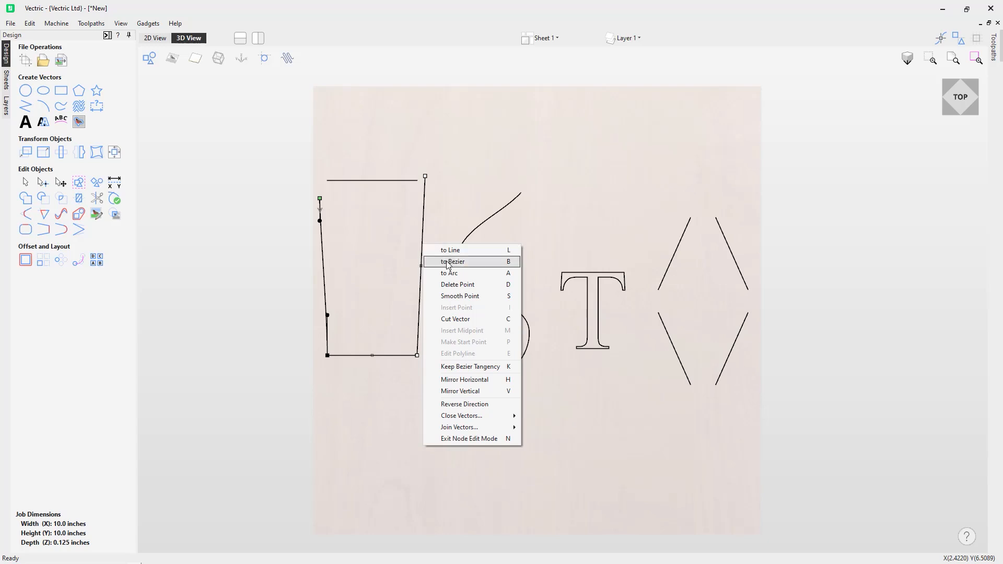
{"action": "left_click", "coordinate": [475, 262]}
{"action": "left_click_drag", "start_coordinate": [420, 301], "coordinate": [385, 295]}
{"action": "left_click_drag", "start_coordinate": [422, 230], "coordinate": [460, 236]}
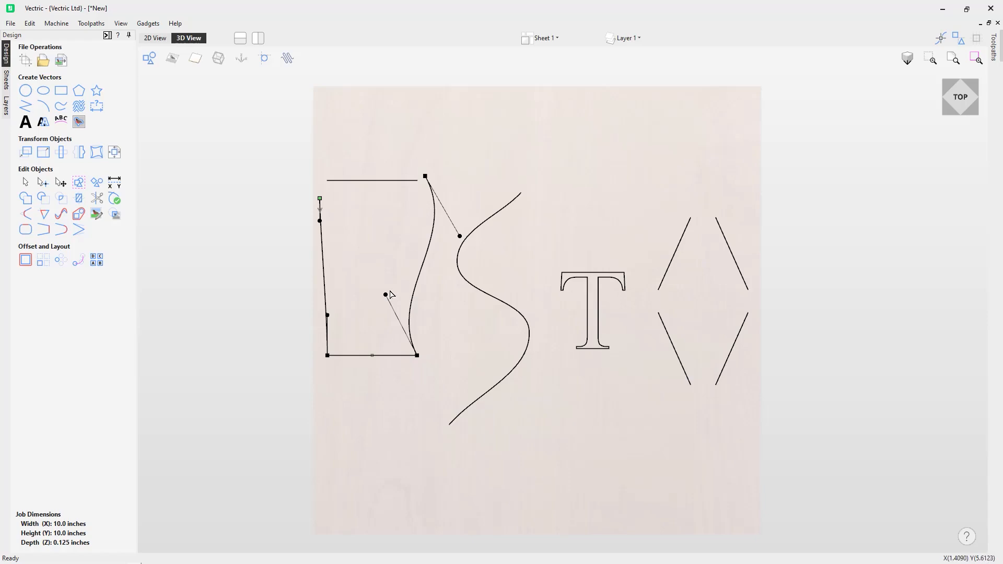
Convert the U-shaped vector's lower edge to an arc and make its curvature shallower.
{"action": "mouse_move", "coordinate": [359, 357]}
{"action": "right_click", "coordinate": [360, 358]}
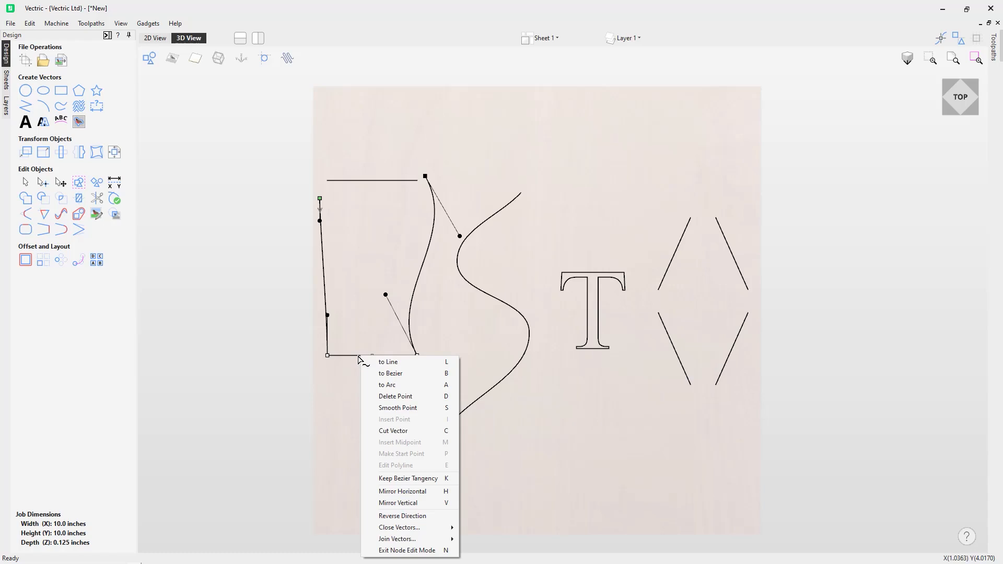
{"action": "left_click", "coordinate": [393, 386]}
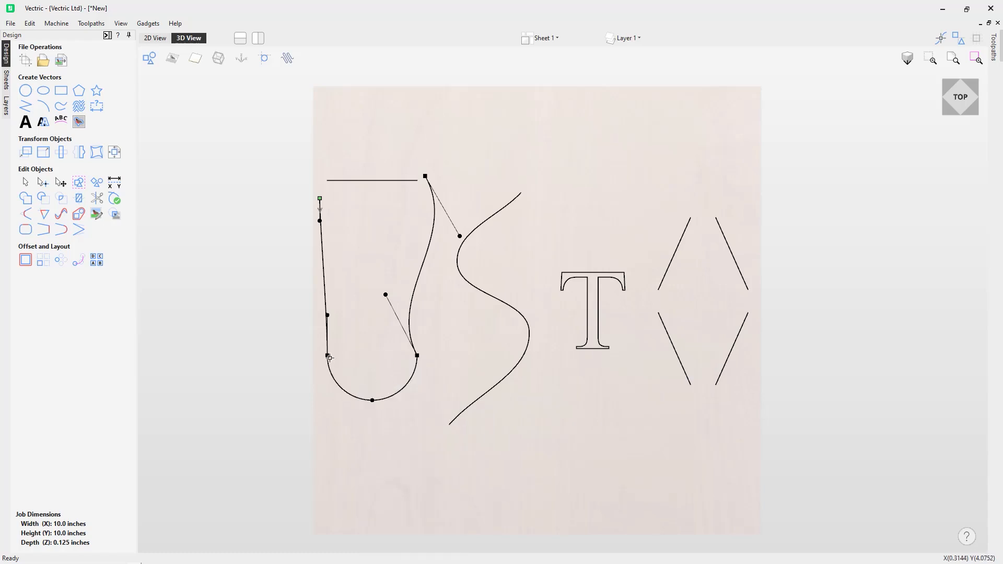
{"action": "left_click_drag", "start_coordinate": [372, 400], "coordinate": [386, 381]}
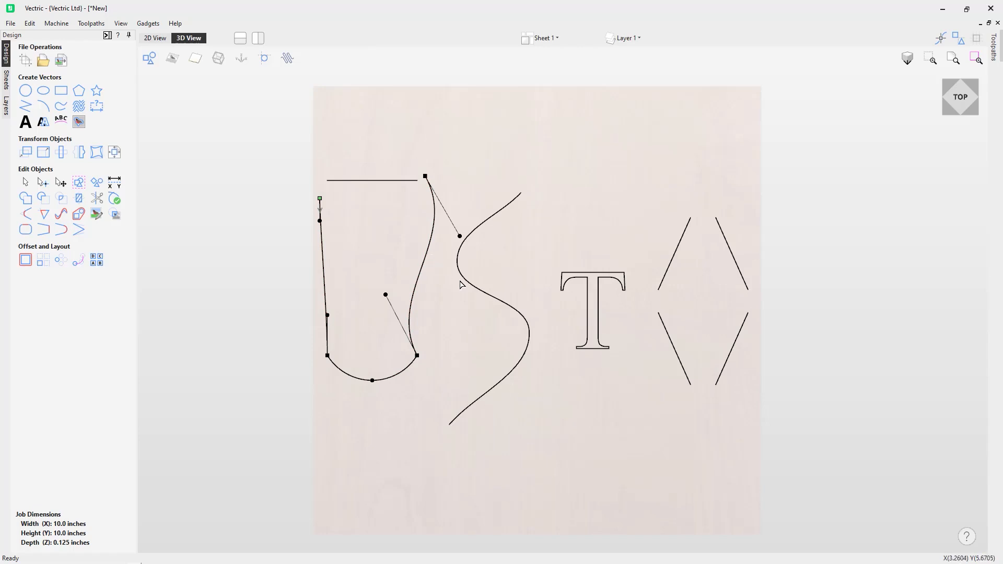
Draw a rectangle about 3.8 by 1.3 inches above the S-curve and pull its lower and upper edge midpoints outward by about 0.3 inches.
{"action": "left_click", "coordinate": [62, 92]}
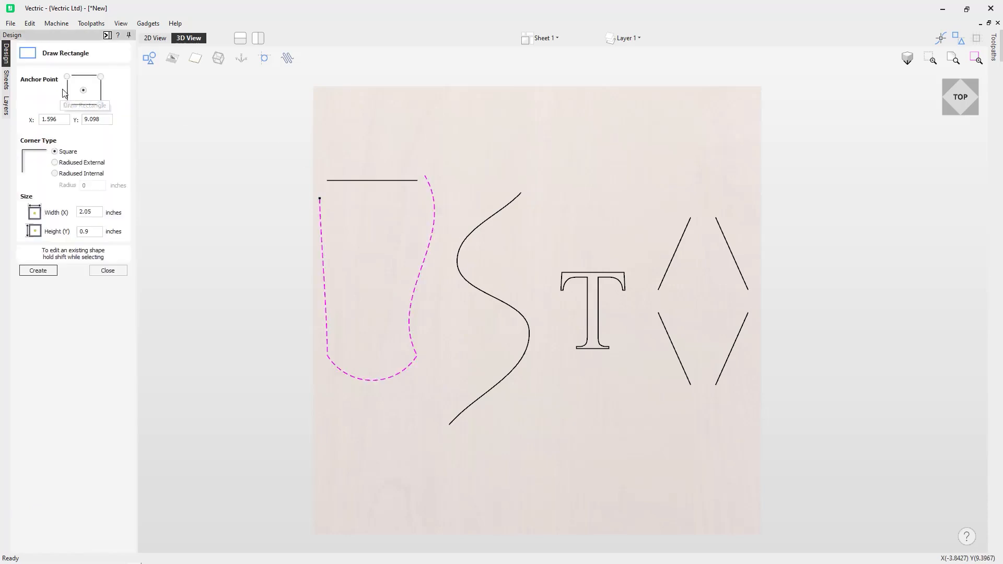
{"action": "left_click_drag", "start_coordinate": [448, 106], "coordinate": [618, 164]}
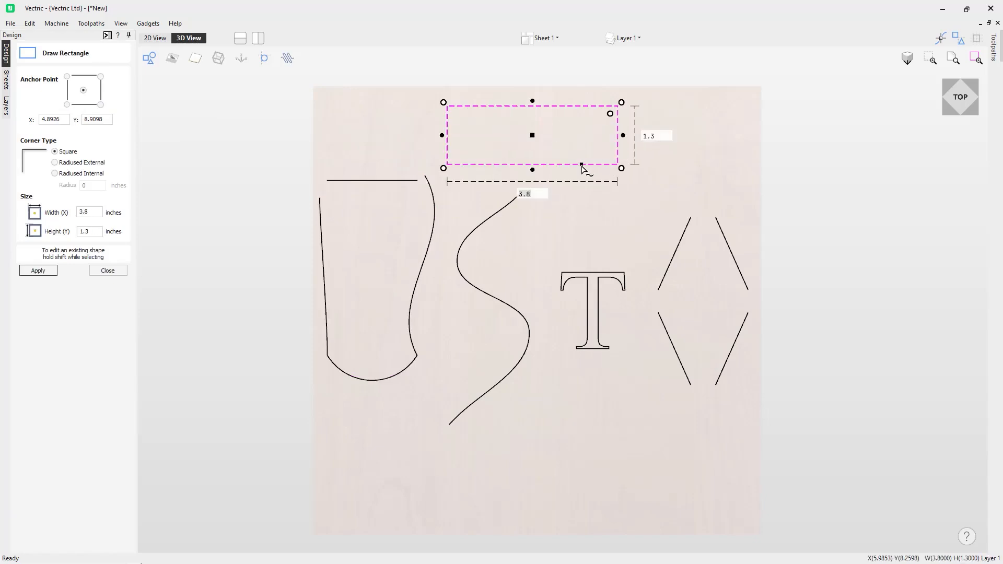
{"action": "key", "text": "n"}
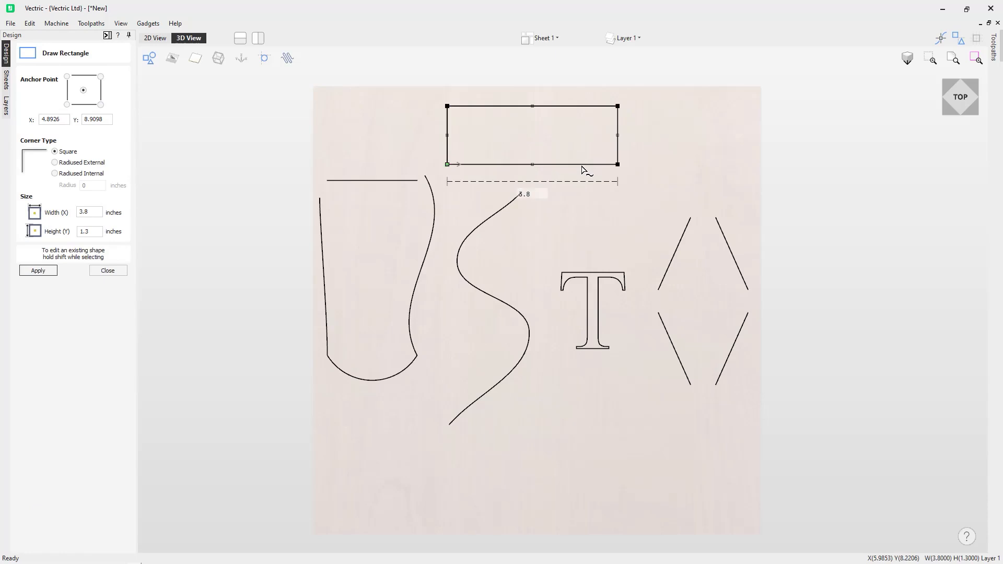
{"action": "left_click_drag", "start_coordinate": [533, 164], "coordinate": [533, 178]}
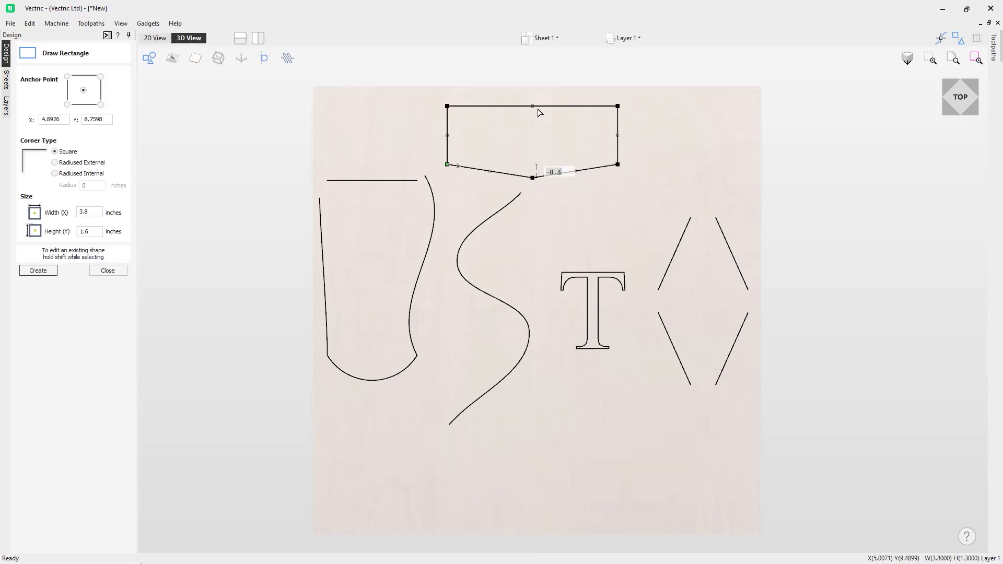
{"action": "left_click_drag", "start_coordinate": [533, 106], "coordinate": [532, 93]}
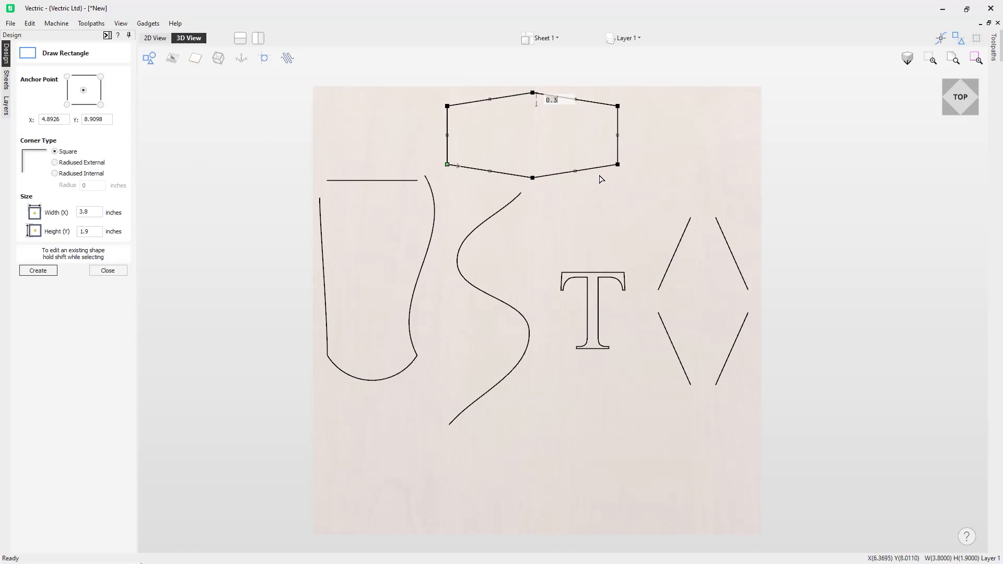
Draw a second rectangle about 2.05 by 1.4 inches beside the six-sided shape at the sheet's upper right.
{"action": "key", "text": "n"}
{"action": "left_click_drag", "start_coordinate": [645, 104], "coordinate": [729, 167]}
{"action": "left_click", "coordinate": [738, 168]}
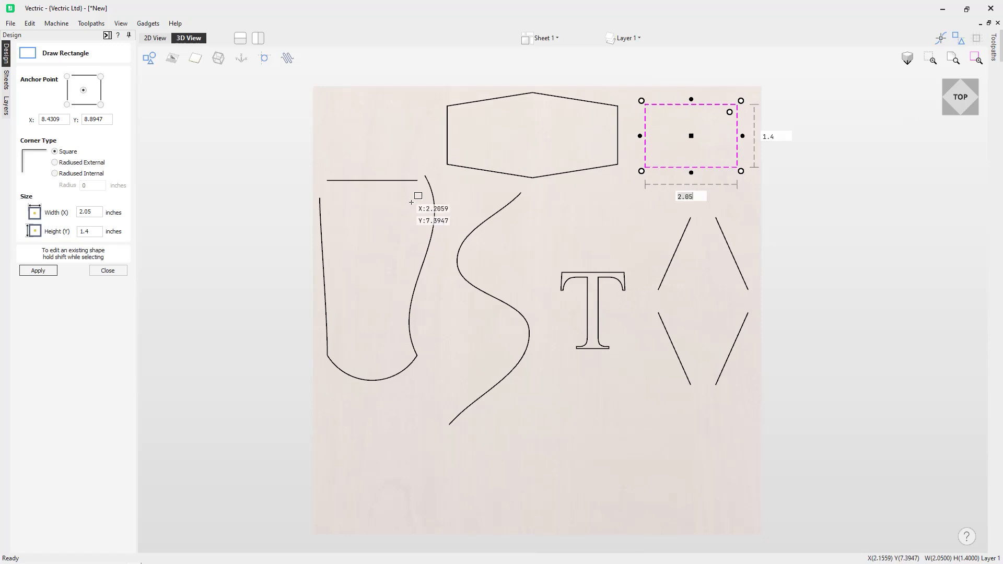
{"action": "left_click", "coordinate": [108, 271]}
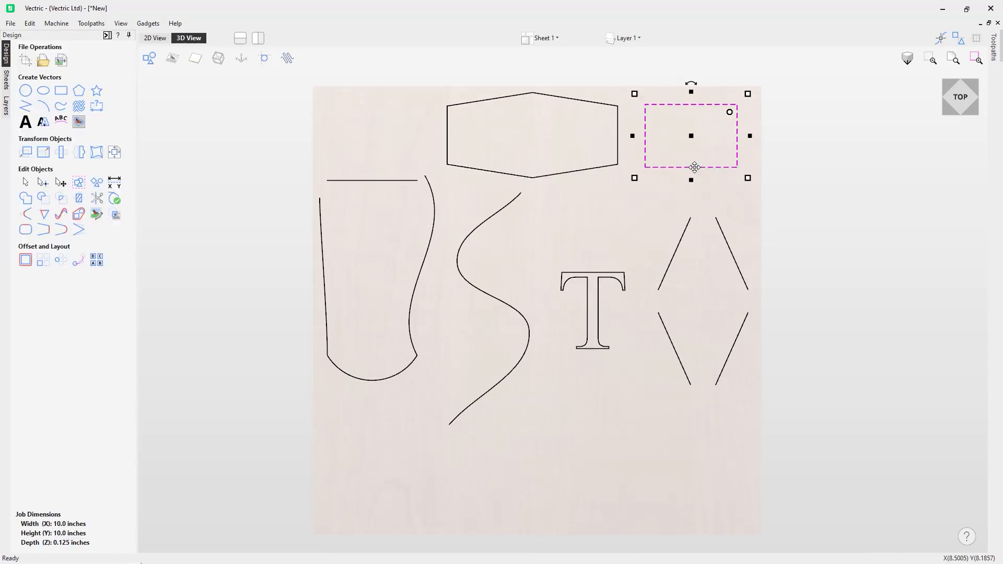
Delete the new rectangle and the six-sided shape beside it.
{"action": "key", "text": "Delete"}
{"action": "left_click", "coordinate": [609, 166]}
{"action": "key", "text": "Delete"}
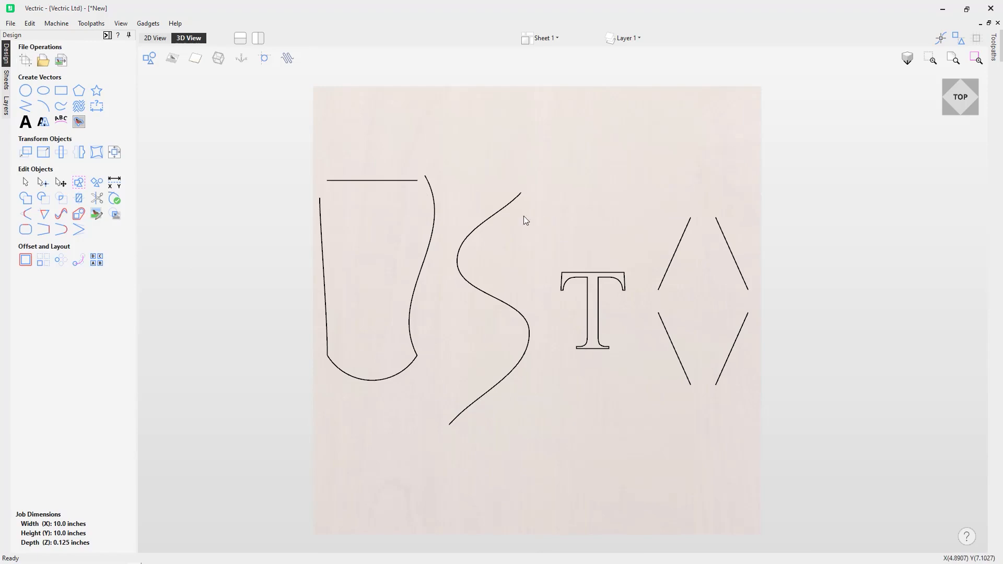
Continue the S-shaped curve from its upper end with Edit Polyline, adding four straight-line points and closing it at the lower end.
{"action": "left_click", "coordinate": [497, 213]}
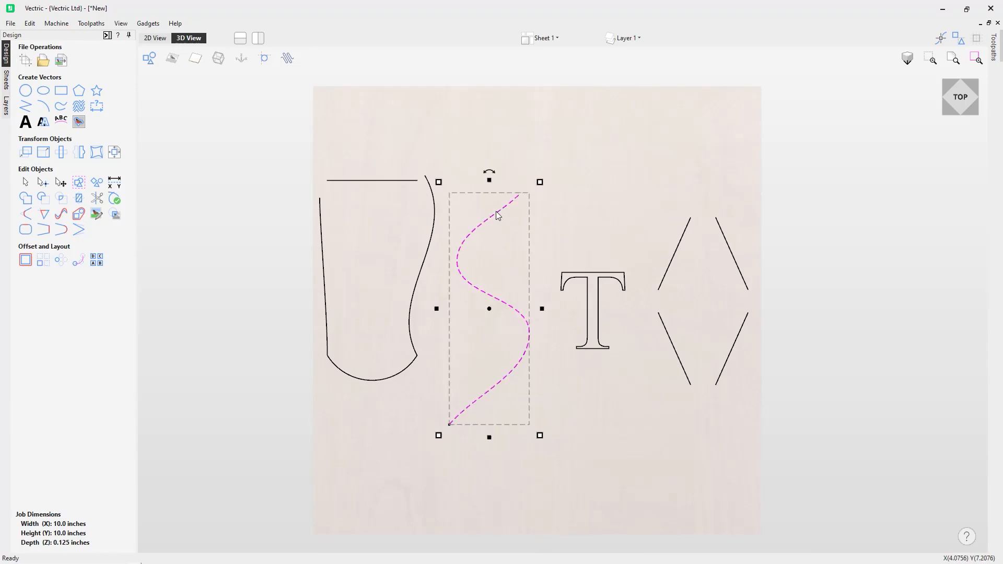
{"action": "right_click", "coordinate": [497, 214]}
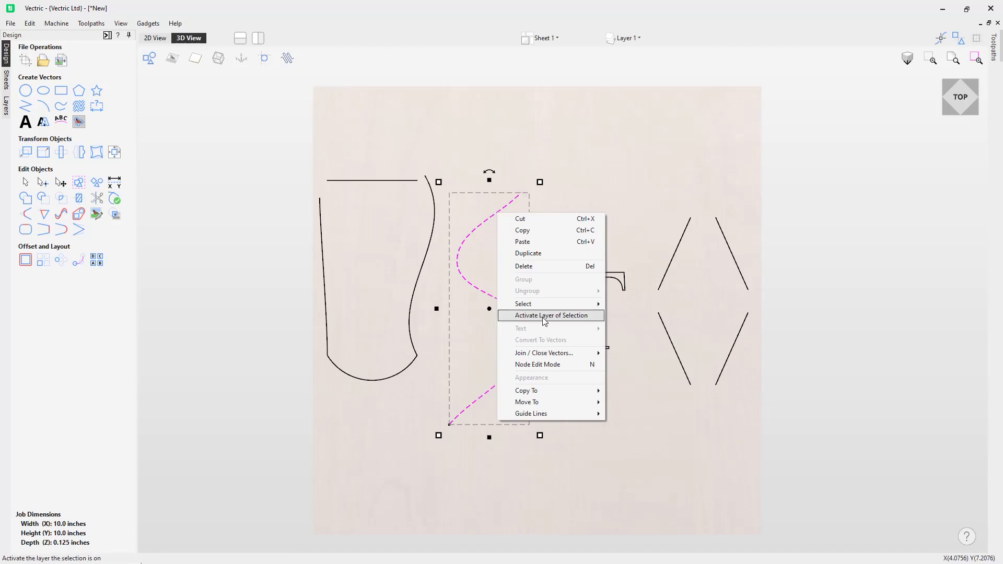
{"action": "mouse_move", "coordinate": [553, 396]}
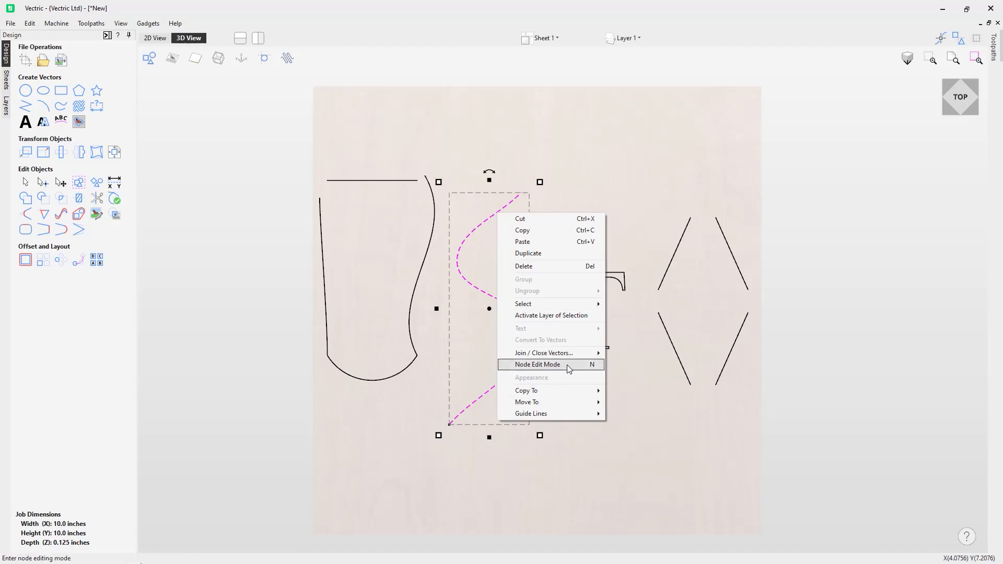
{"action": "left_click", "coordinate": [538, 365]}
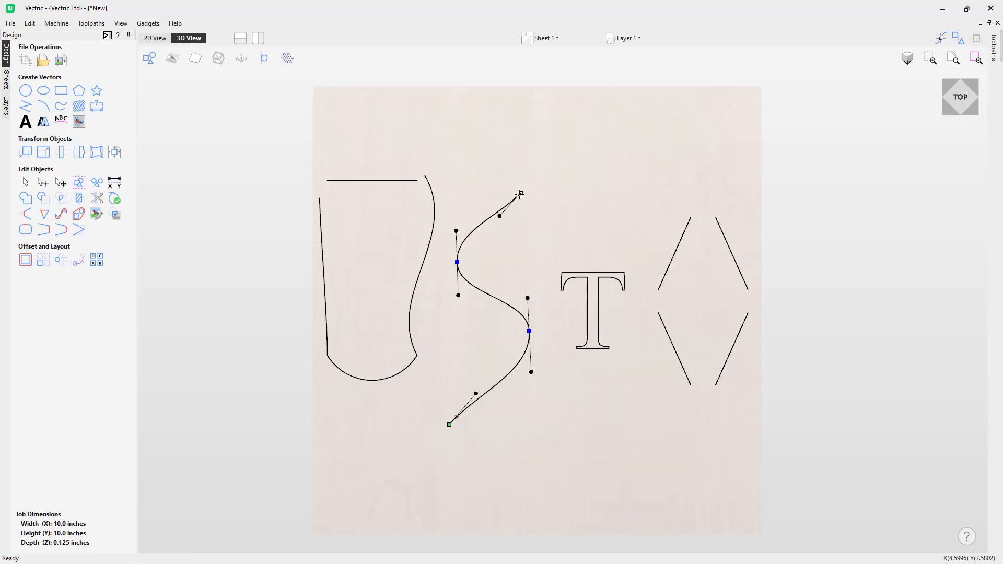
{"action": "right_click", "coordinate": [520, 193]}
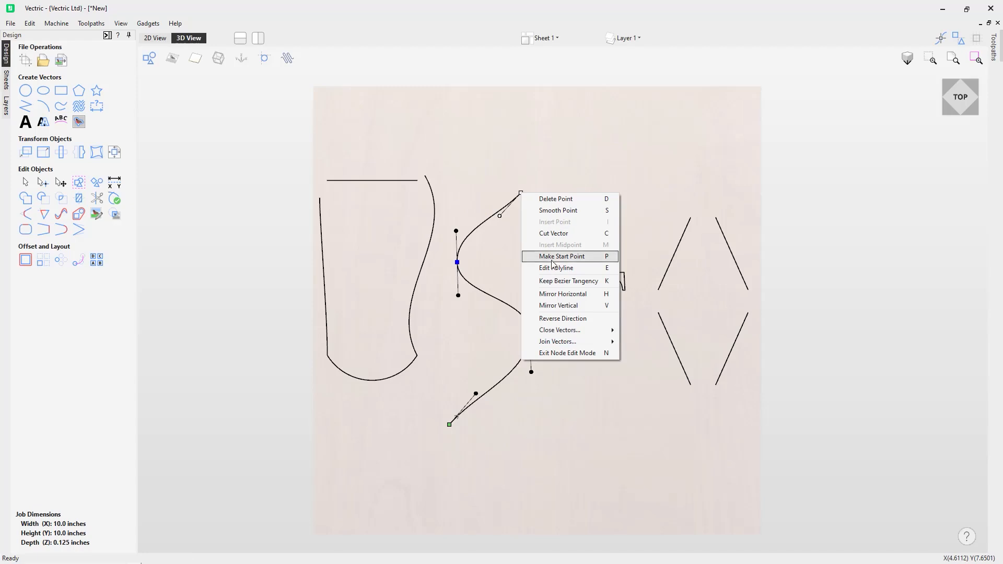
{"action": "left_click", "coordinate": [581, 268]}
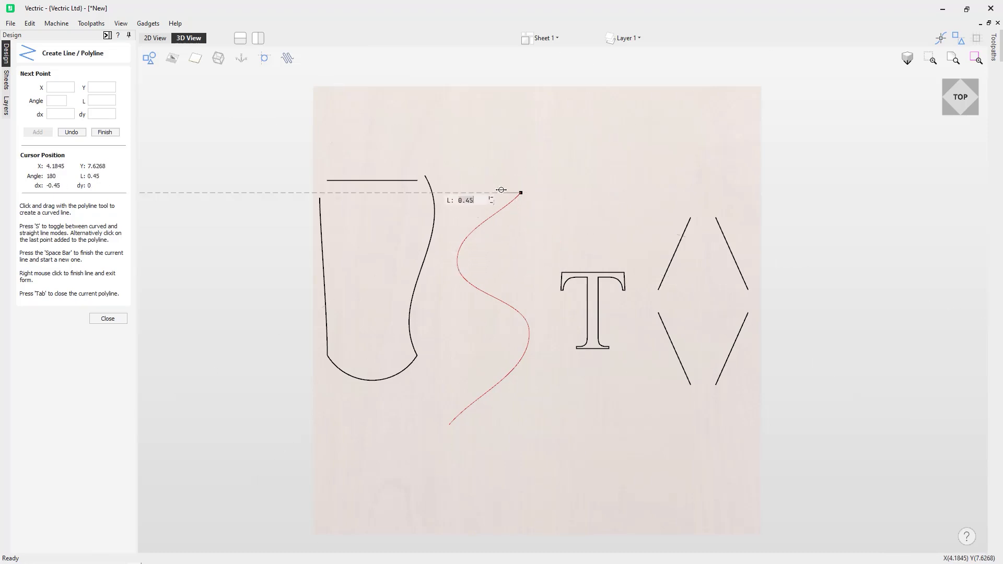
{"action": "left_click", "coordinate": [498, 193]}
{"action": "left_click", "coordinate": [435, 256]}
{"action": "left_click", "coordinate": [494, 342]}
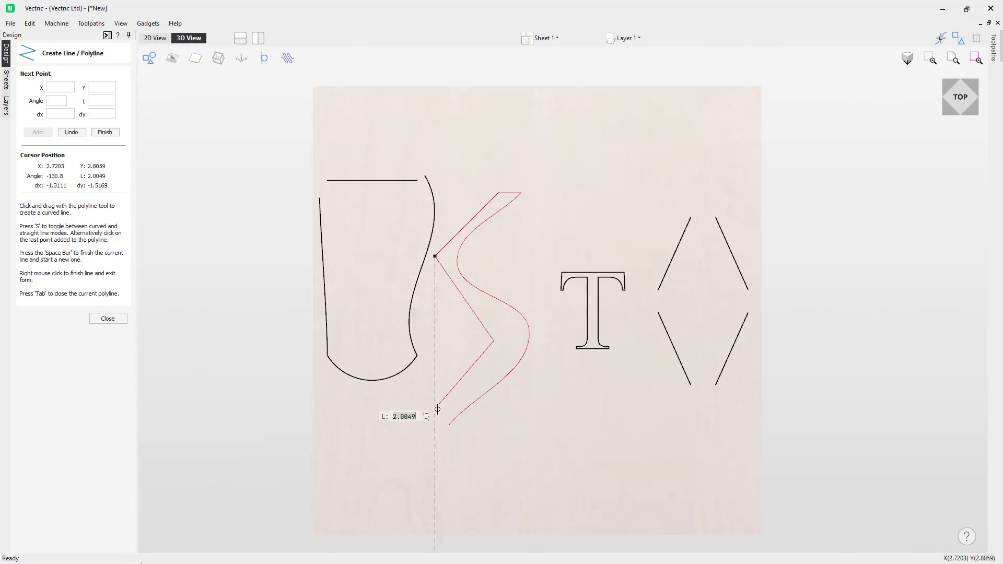
{"action": "left_click", "coordinate": [435, 411]}
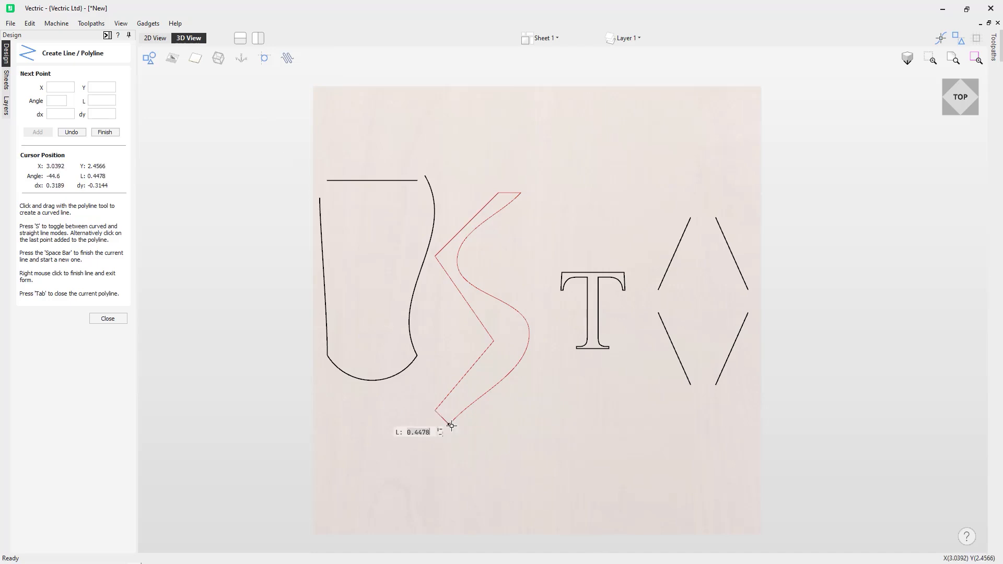
{"action": "left_click", "coordinate": [452, 426]}
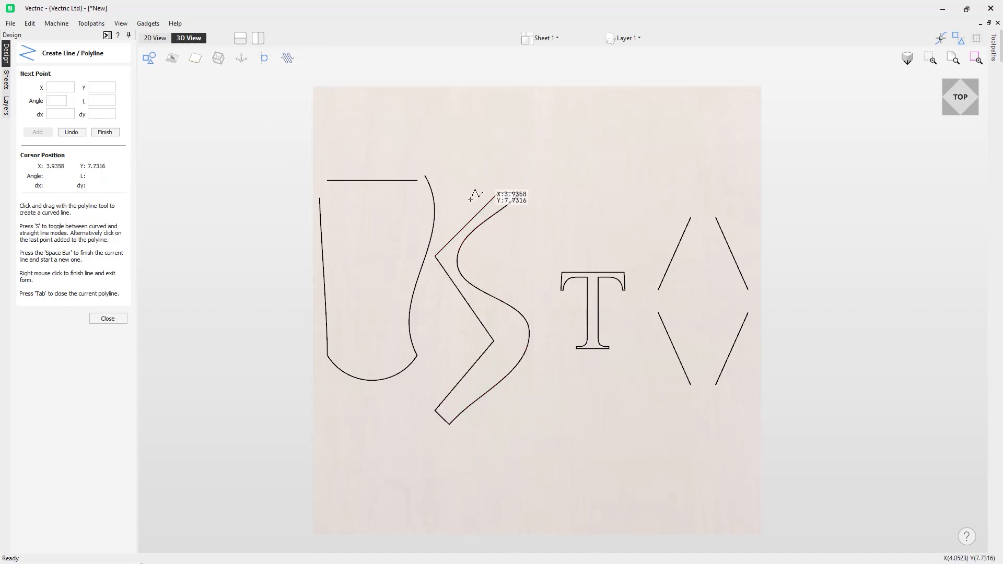
{"action": "left_click", "coordinate": [120, 320]}
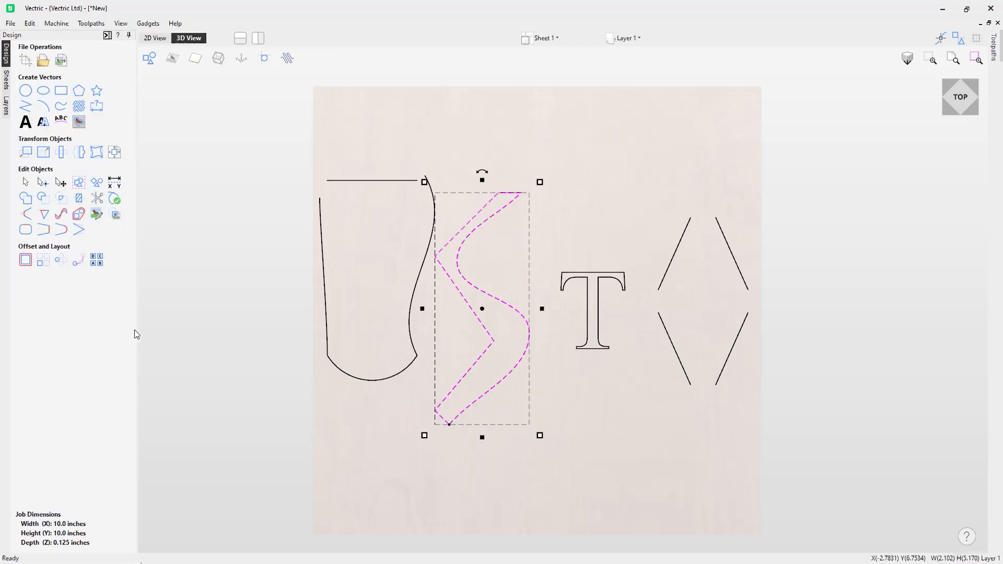
Move the closed S-shaped vector slightly downward and enter node editing for it.
{"action": "mouse_move", "coordinate": [459, 276]}
{"action": "left_mouse_down"}
{"action": "mouse_move", "coordinate": [461, 263]}
{"action": "mouse_move", "coordinate": [463, 275]}
{"action": "left_mouse_up"}
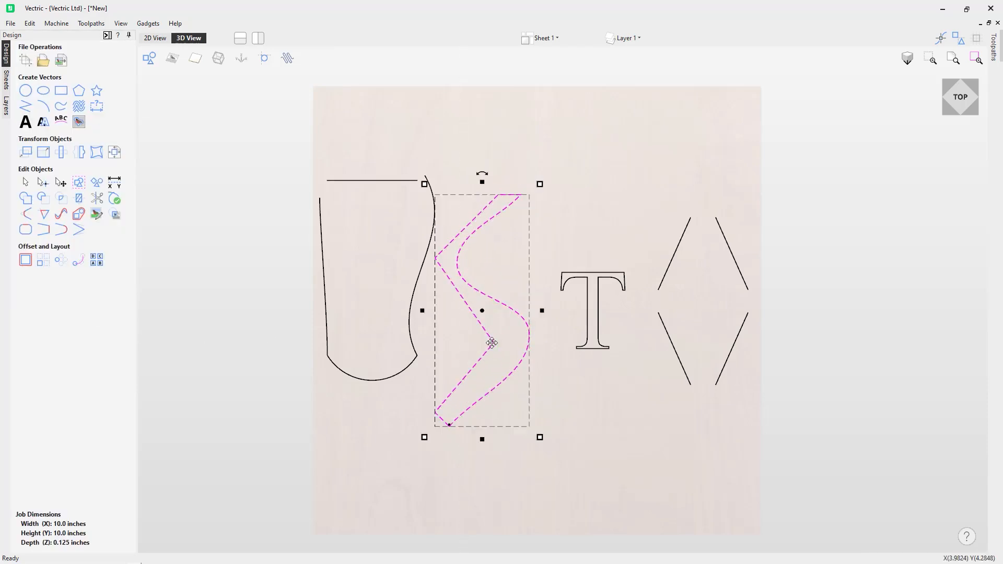
{"action": "right_click", "coordinate": [511, 374]}
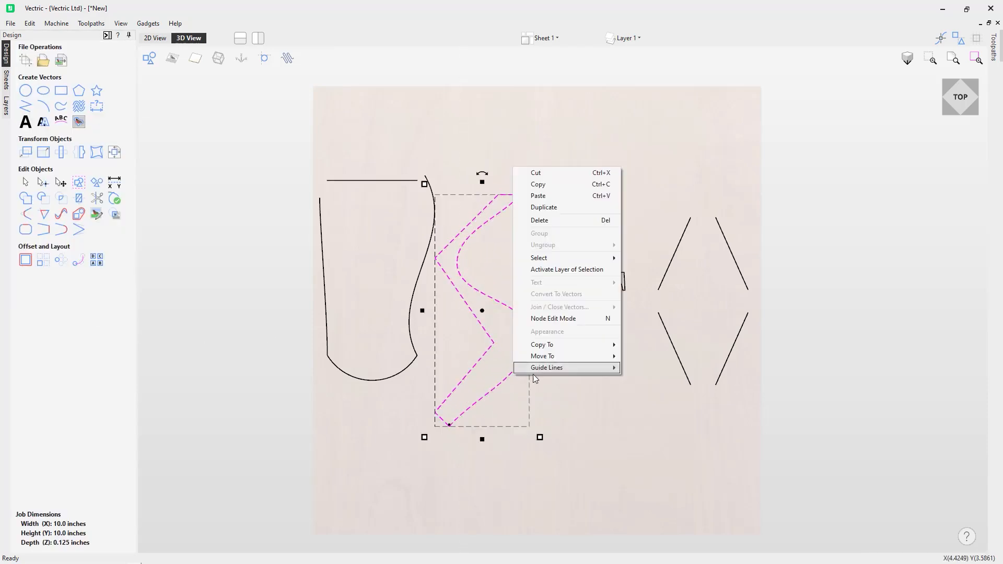
{"action": "left_click", "coordinate": [549, 319]}
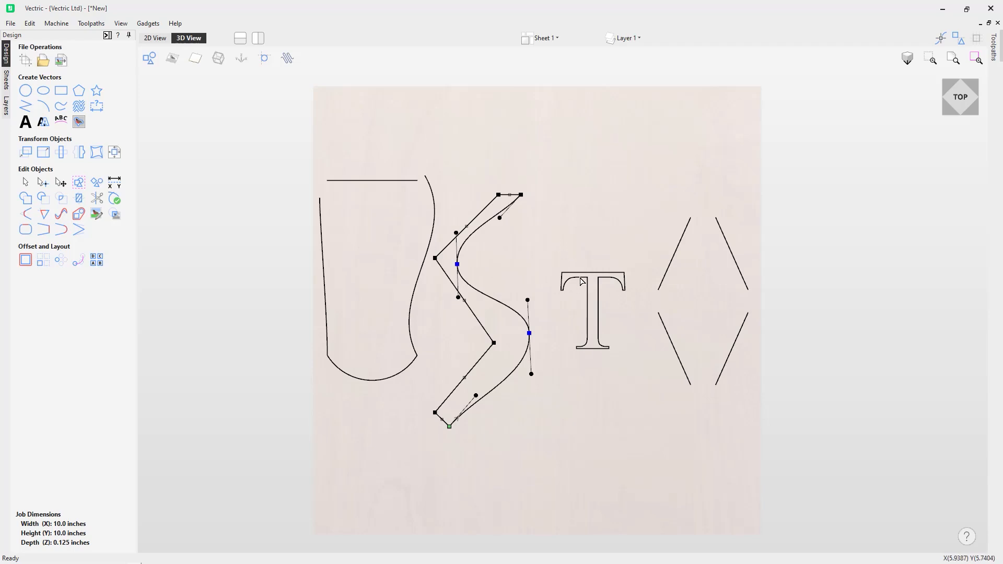
Convert the letter T text to curves and extend its upper edge upward about 0.75 inches by its two corner nodes.
{"action": "left_click", "coordinate": [582, 282]}
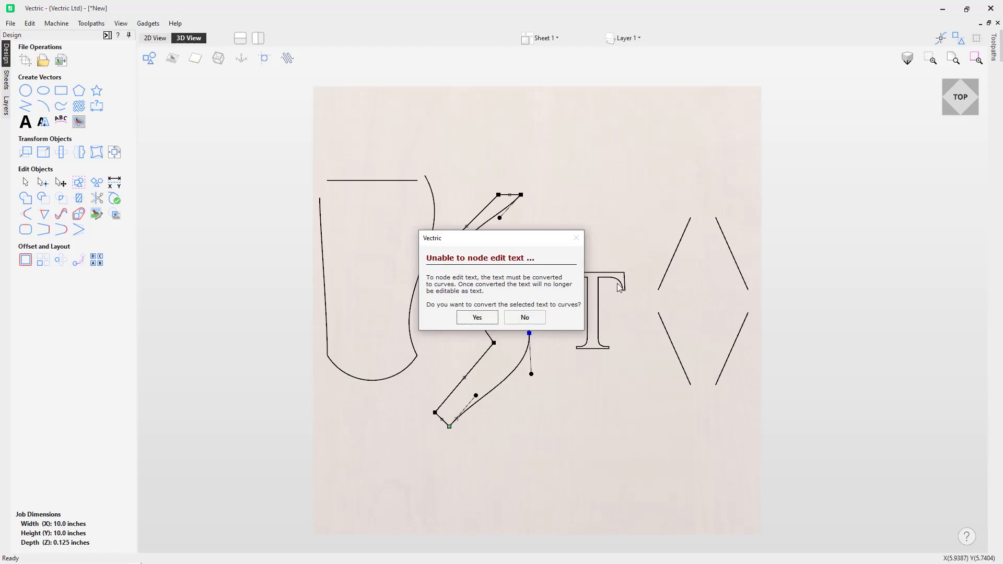
{"action": "left_click", "coordinate": [488, 318]}
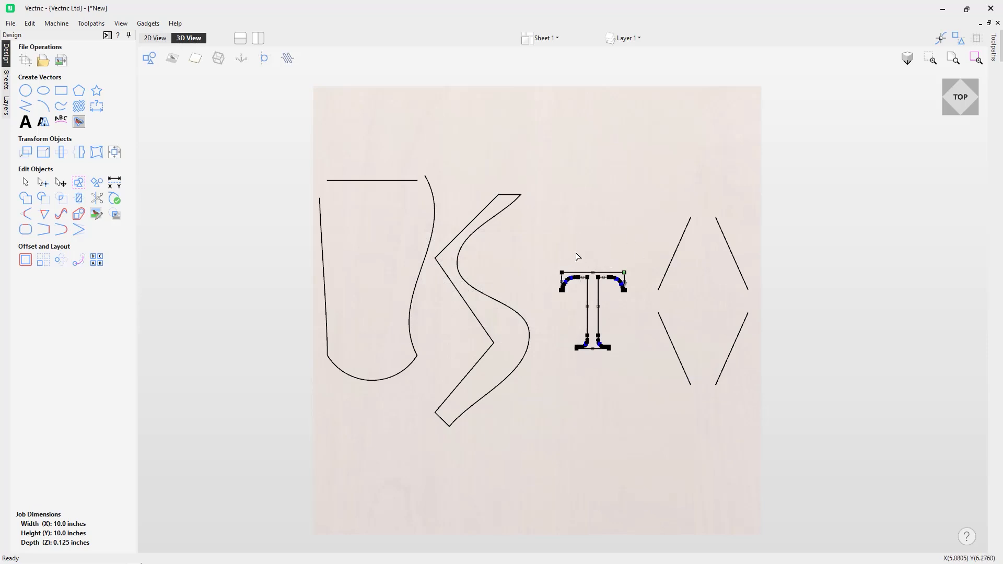
{"action": "scroll", "coordinate": [578, 261], "scroll_direction": "up", "scroll_amount": 1}
{"action": "scroll", "coordinate": [587, 277], "scroll_direction": "up", "scroll_amount": 1}
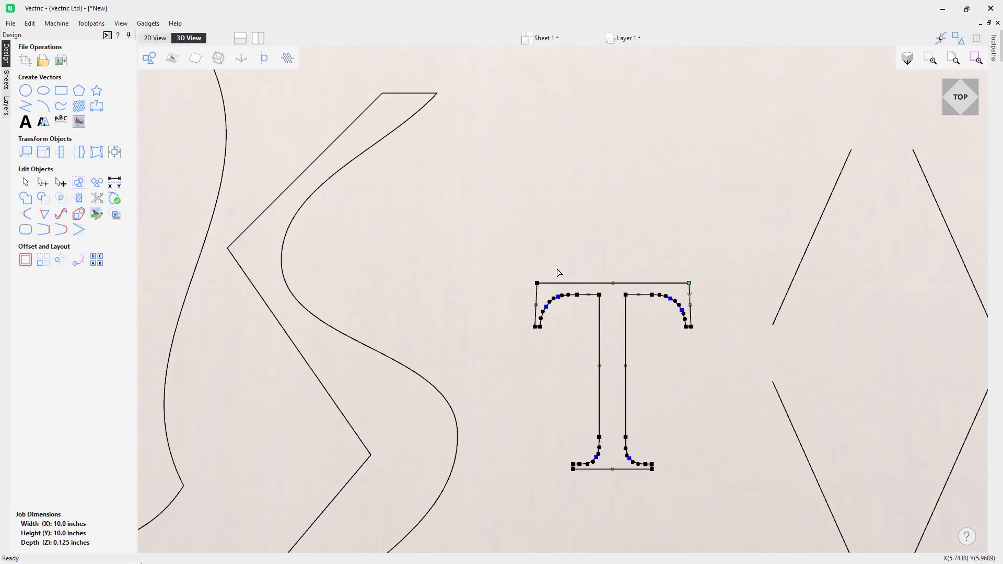
{"action": "left_click_drag", "start_coordinate": [505, 239], "coordinate": [716, 293]}
{"action": "left_click_drag", "start_coordinate": [690, 282], "coordinate": [684, 200]}
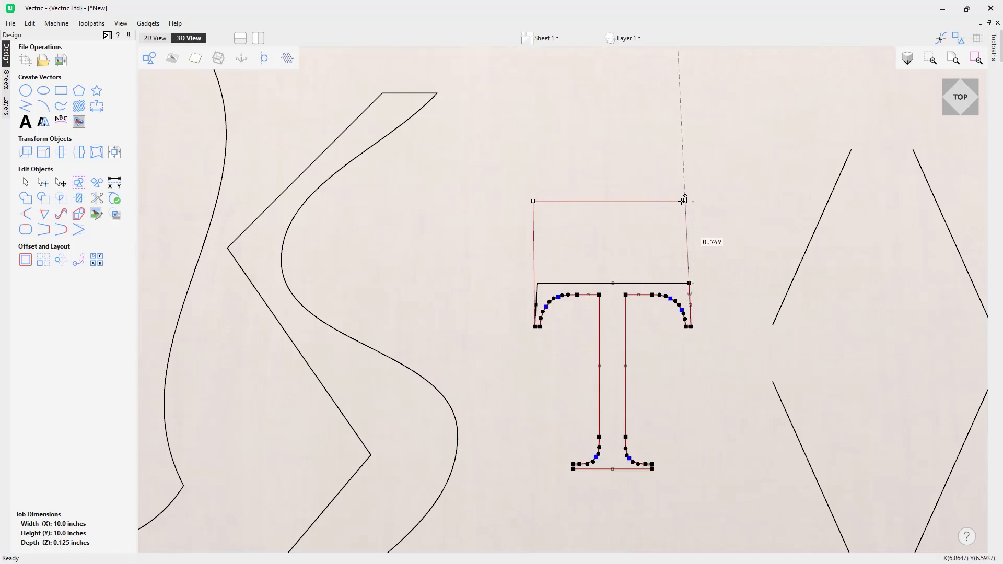
{"action": "left_click_drag", "start_coordinate": [684, 200], "coordinate": [685, 201]}
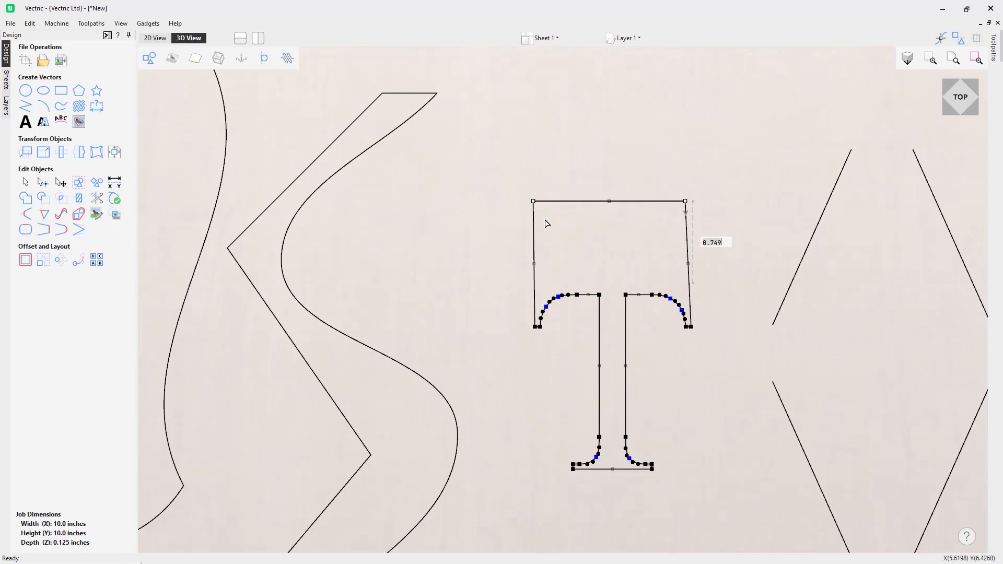
{"action": "scroll", "coordinate": [546, 223], "scroll_direction": "down", "scroll_amount": 4}
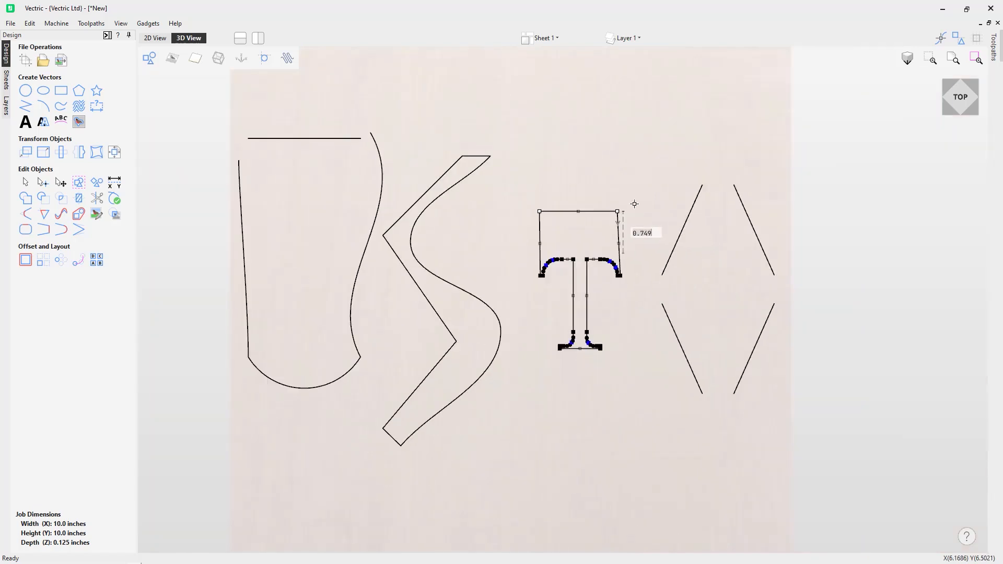
{"action": "left_click", "coordinate": [947, 60]}
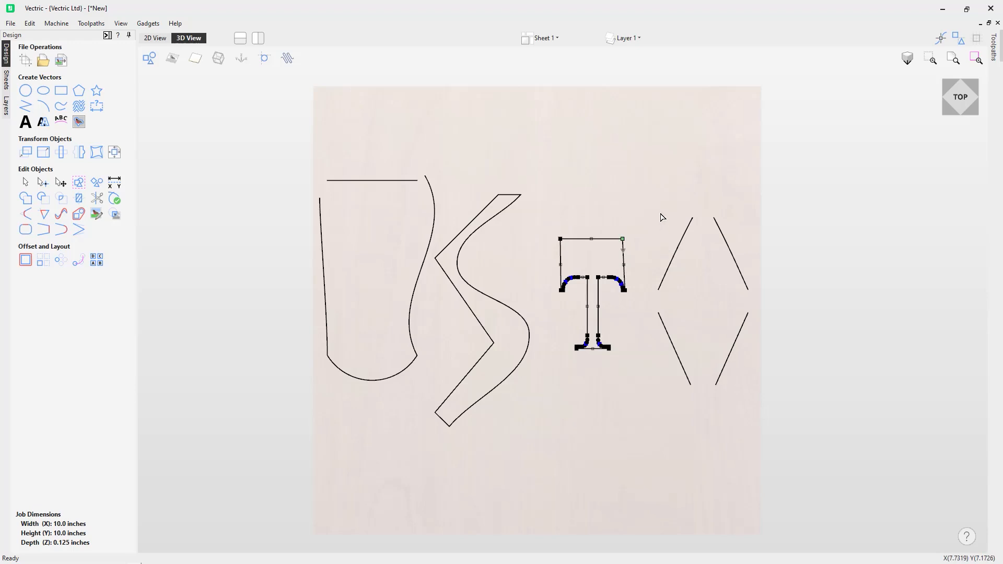
Nudge the upper end points of the two upper diagonal lines horizontally as a mirrored pair, leaving them slightly farther apart.
{"action": "left_click", "coordinate": [677, 254]}
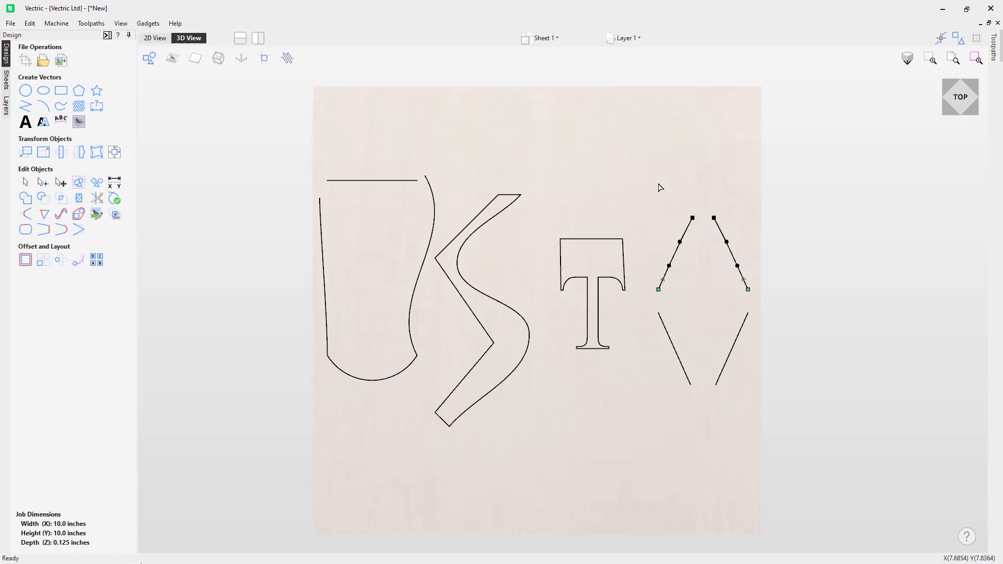
{"action": "left_click_drag", "start_coordinate": [667, 197], "coordinate": [753, 237]}
{"action": "key", "text": "Right"}
{"action": "key", "text": "Right"}
{"action": "key", "text": "Left"}
{"action": "key", "text": "Left"}
{"action": "key", "text": "Left"}
{"action": "key", "text": "Left"}
{"action": "key", "text": "Left"}
{"action": "key", "text": "Left"}
{"action": "key", "text": "Left"}
{"action": "key", "text": "Right"}
{"action": "key", "text": "Right"}
{"action": "key", "text": "Right"}
{"action": "key", "text": "Right"}
{"action": "key", "text": "n"}
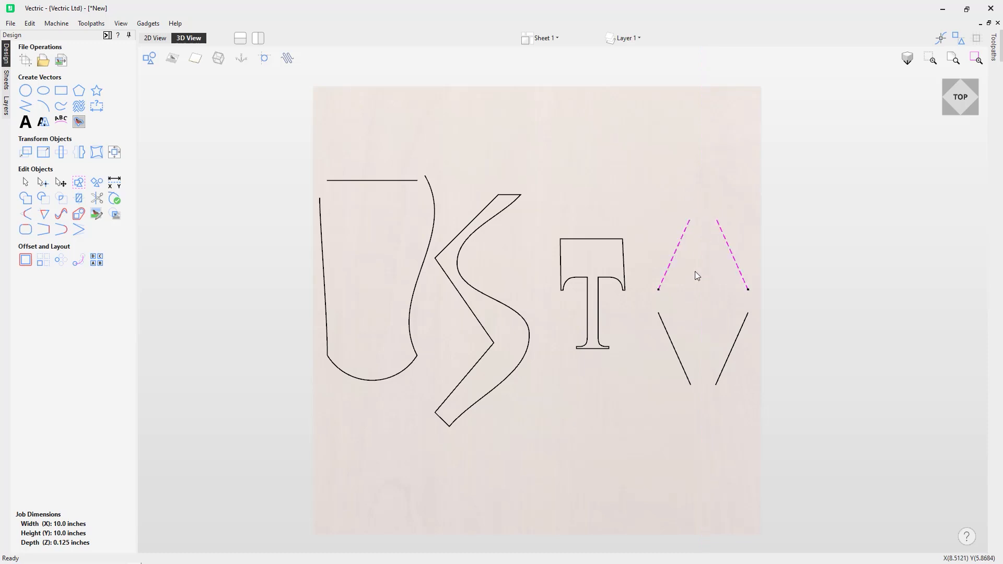
Nudge the facing end points of all four diagonal lines vertically, mirrored about the horizontal centre line, to narrow the gap slightly.
{"action": "left_click", "coordinate": [672, 342], "text": "shift"}
{"action": "key", "text": "n"}
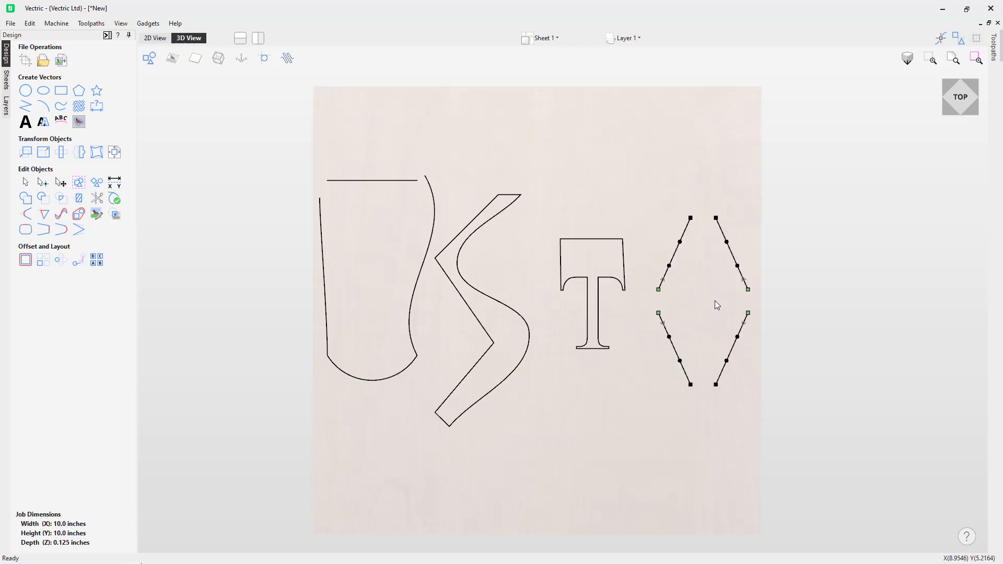
{"action": "left_click_drag", "start_coordinate": [638, 269], "coordinate": [777, 336]}
{"action": "key", "text": "Up"}
{"action": "key", "text": "Up"}
{"action": "key", "text": "Up"}
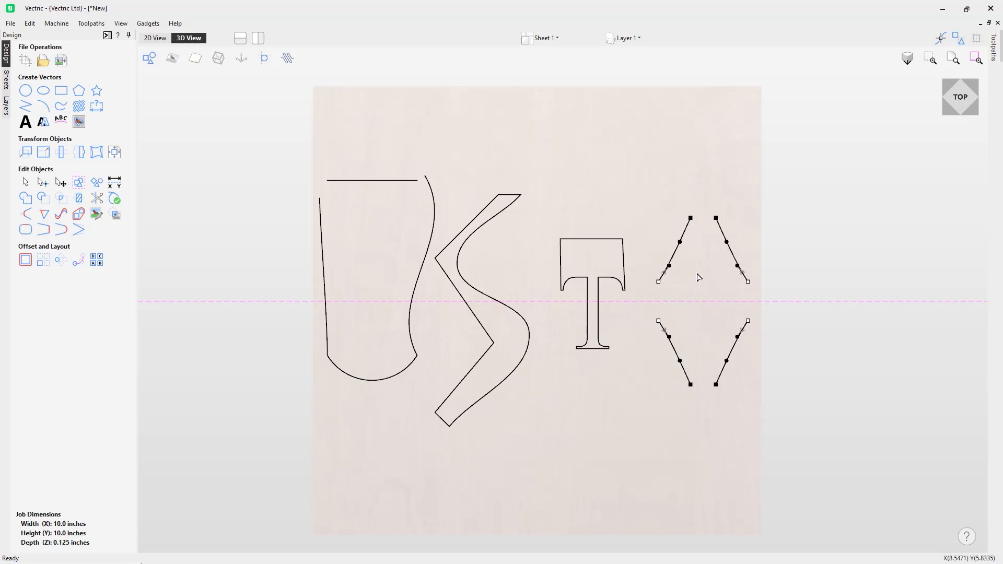
{"action": "key", "text": "Down"}
{"action": "key", "text": "Down"}
{"action": "key", "text": "Down"}
{"action": "key", "text": "Down"}
{"action": "key", "text": "Down"}
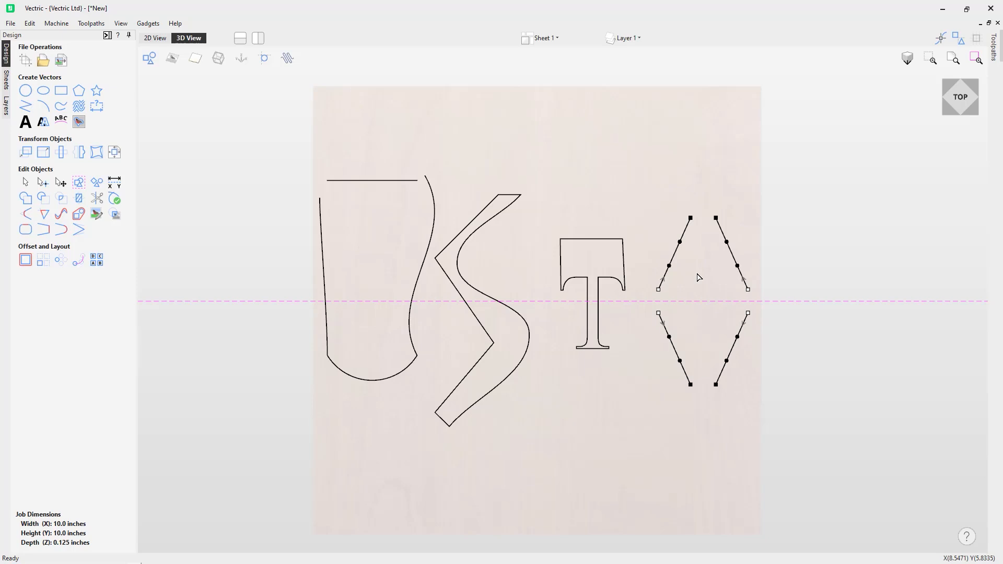
{"action": "key", "text": "Up"}
{"action": "key", "text": "Up"}
{"action": "key", "text": "Up"}
{"action": "key", "text": "Up"}
{"action": "key", "text": "Up"}
{"action": "key", "text": "Down"}
{"action": "key", "text": "Down"}
{"action": "key", "text": "Down"}
{"action": "key", "text": "Down"}
Try shifting the four selected end points of the diagonal lines horizontally to both sides.
{"action": "key", "text": "Right"}
{"action": "key", "text": "Right"}
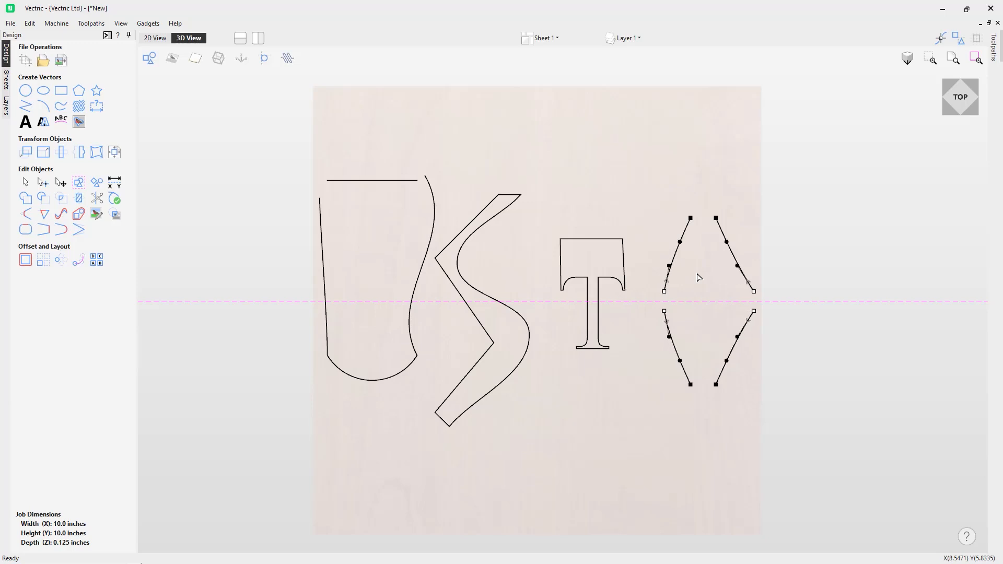
{"action": "key", "text": "Left"}
{"action": "key", "text": "Left"}
{"action": "key", "text": "Left"}
{"action": "key", "text": "Left"}
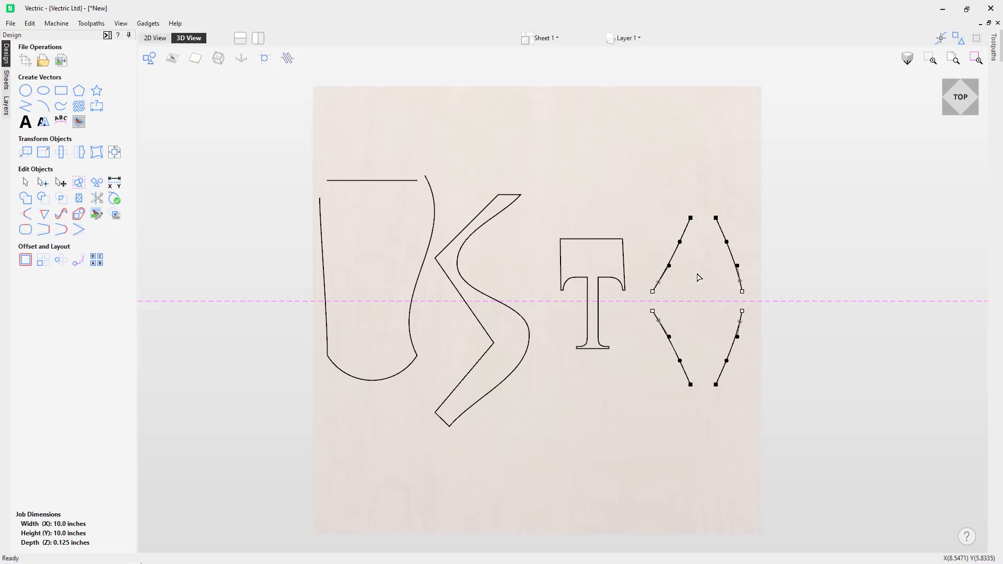
{"action": "key", "text": "Right"}
{"action": "key", "text": "Right"}
{"action": "key", "text": "Right"}
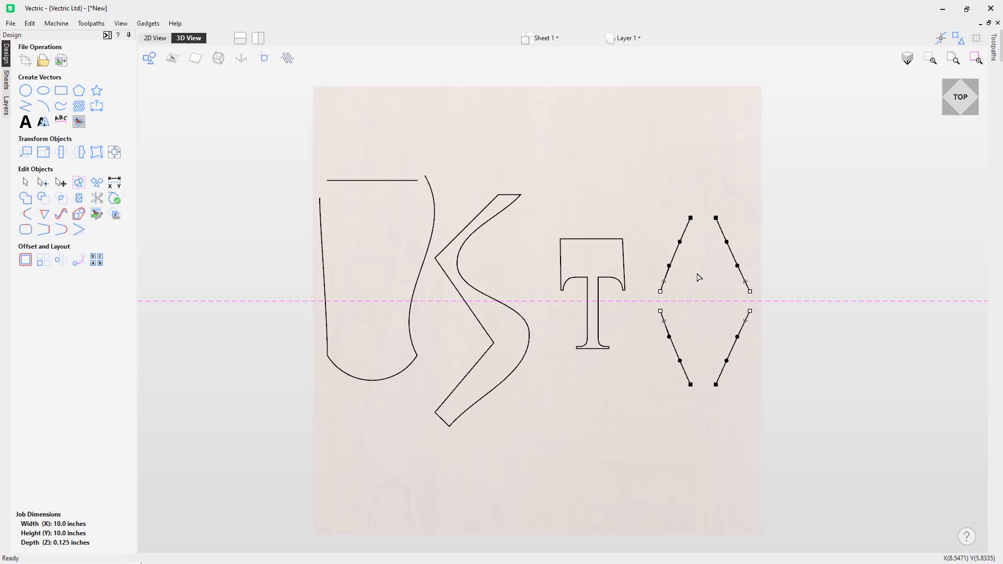
{"action": "key", "text": "Left"}
{"action": "key", "text": "Left"}
{"action": "key", "text": "n"}
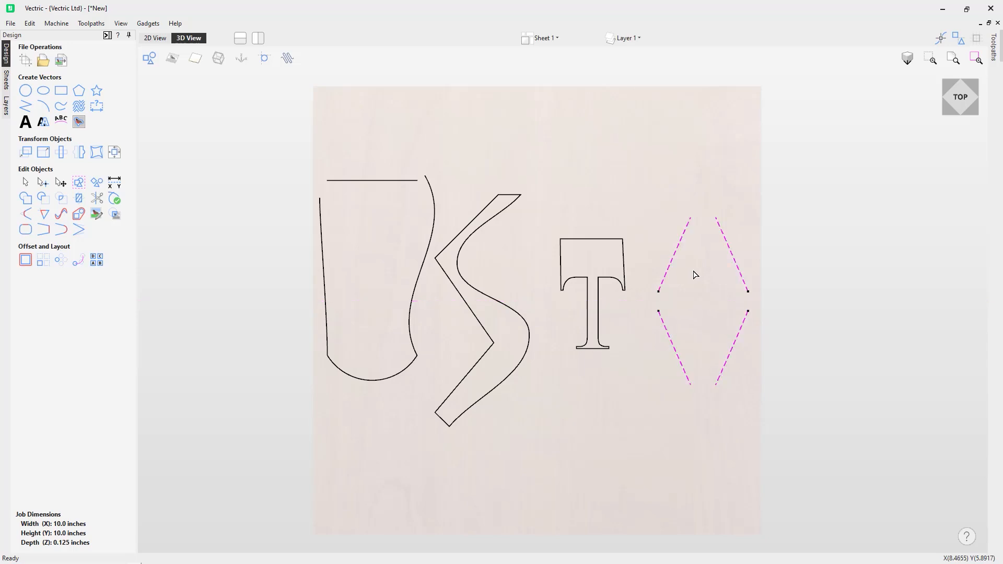